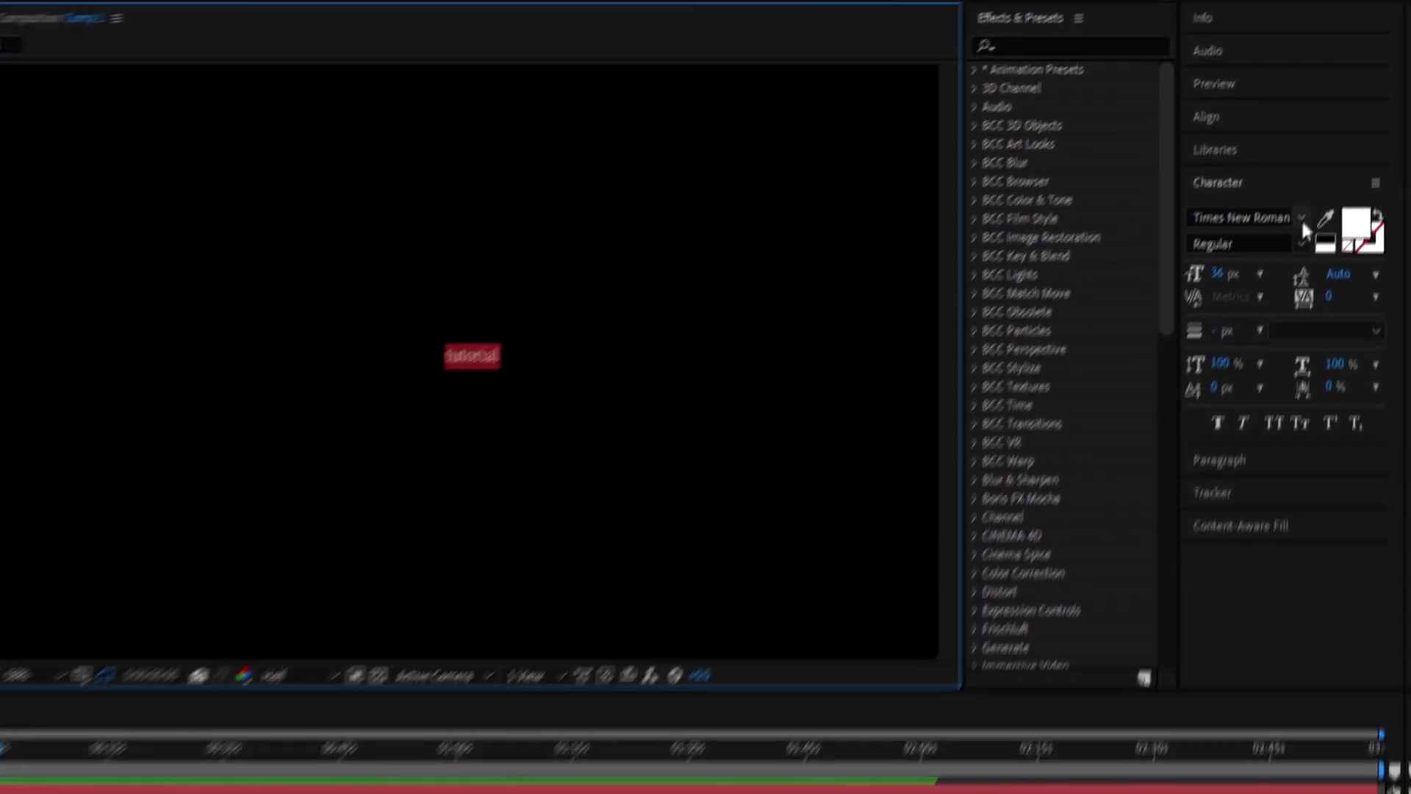
# Step: Set the font of the "tutorial" text to Arial Bold
pyautogui.click(1294, 137)
pyautogui.scroll(20, 1253, 507)
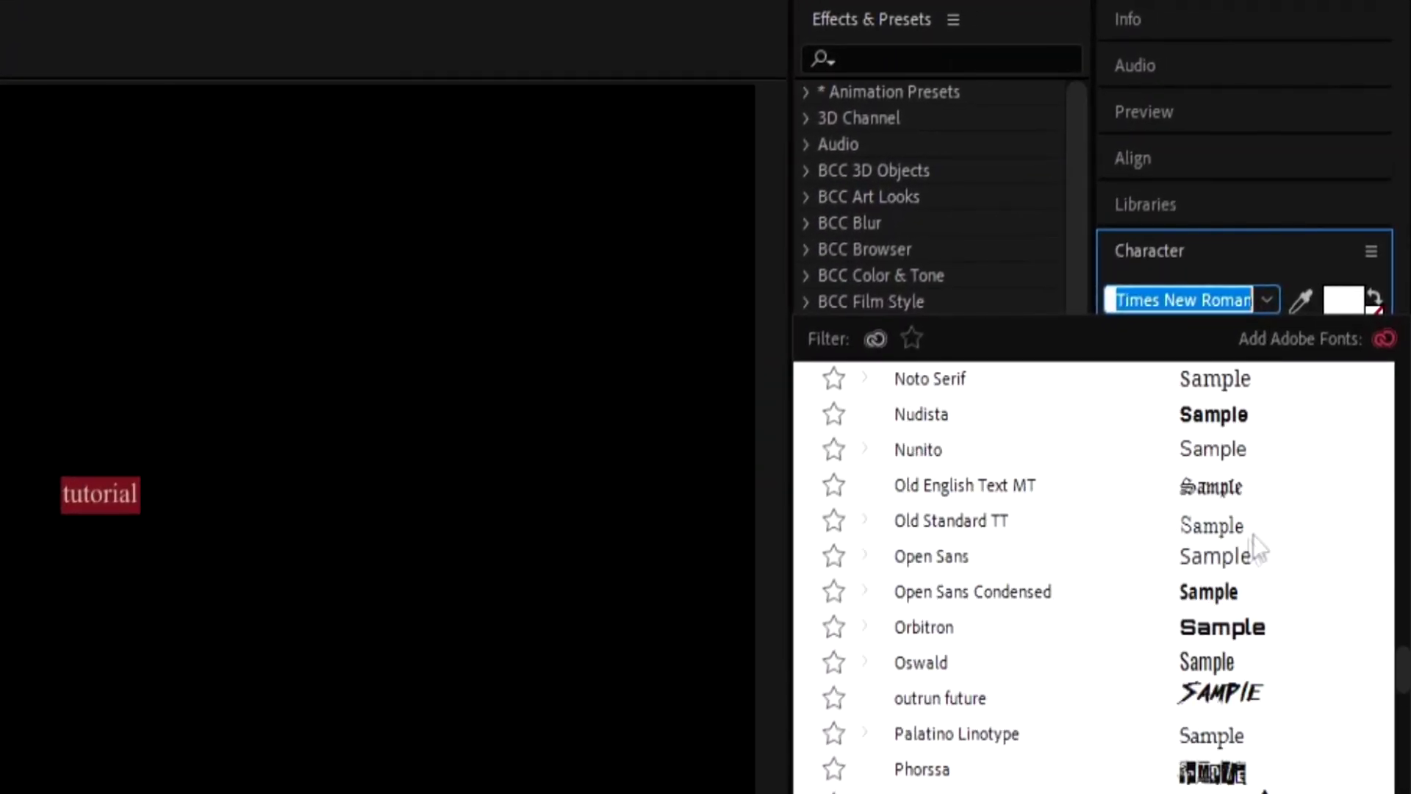
pyautogui.scroll(15, 1241, 569)
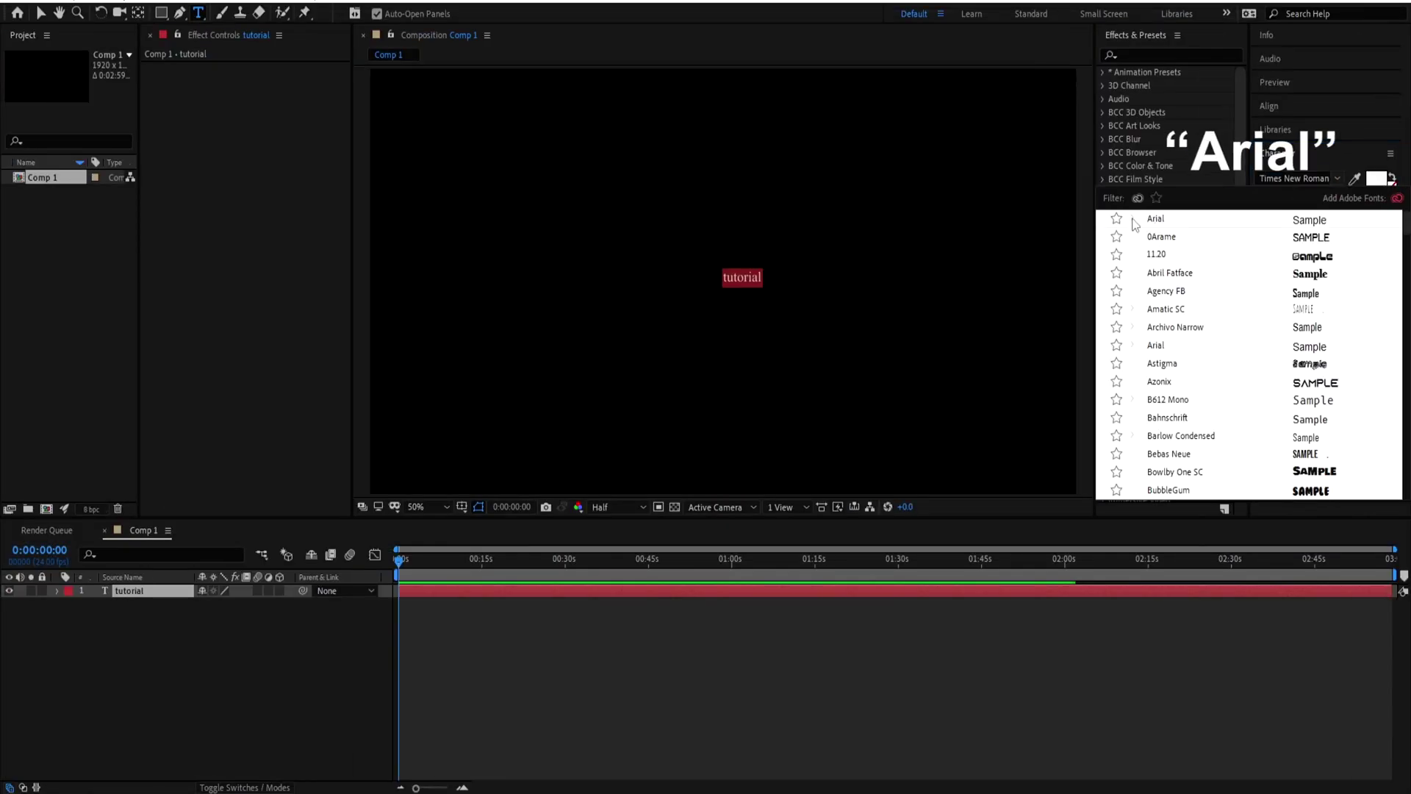
pyautogui.click(1133, 219)
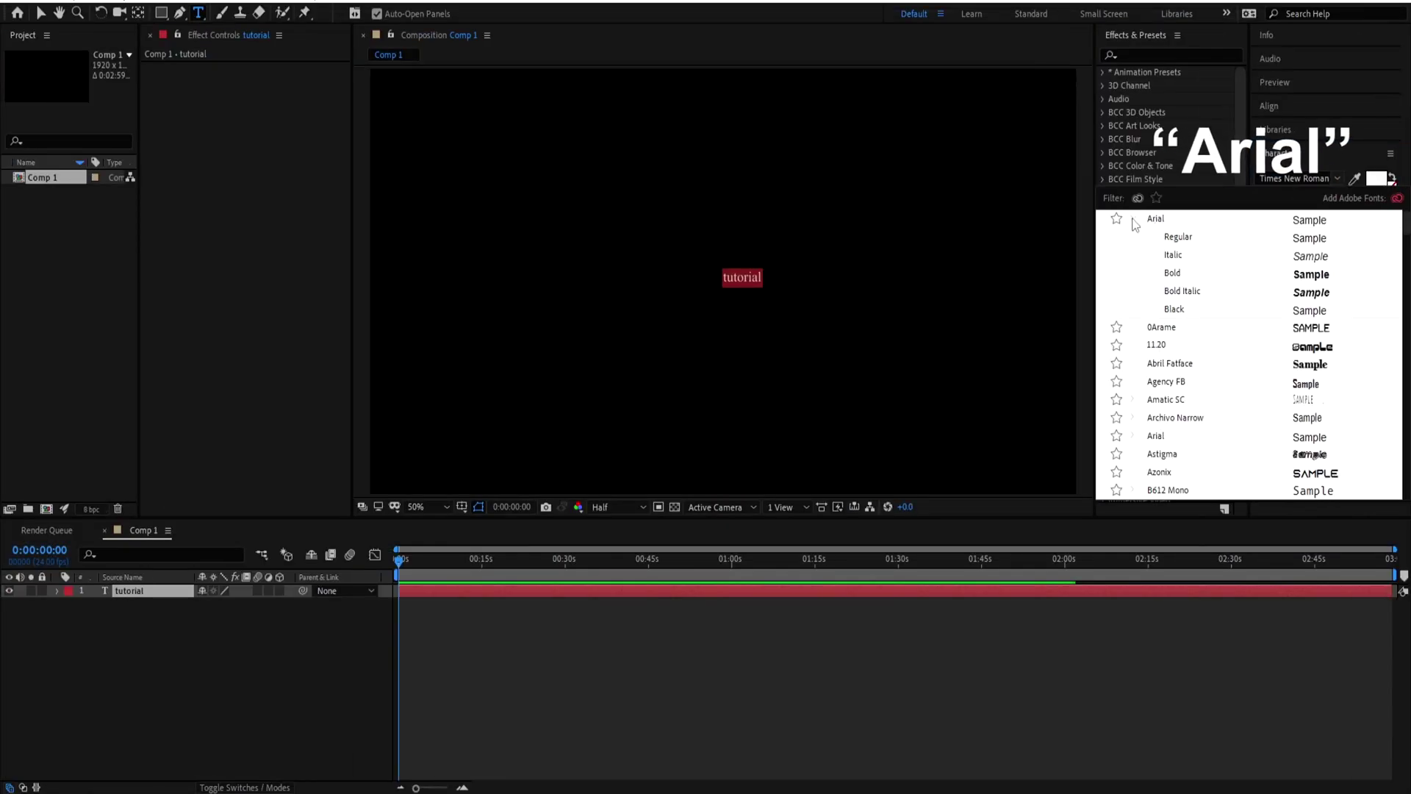
pyautogui.click(1190, 274)
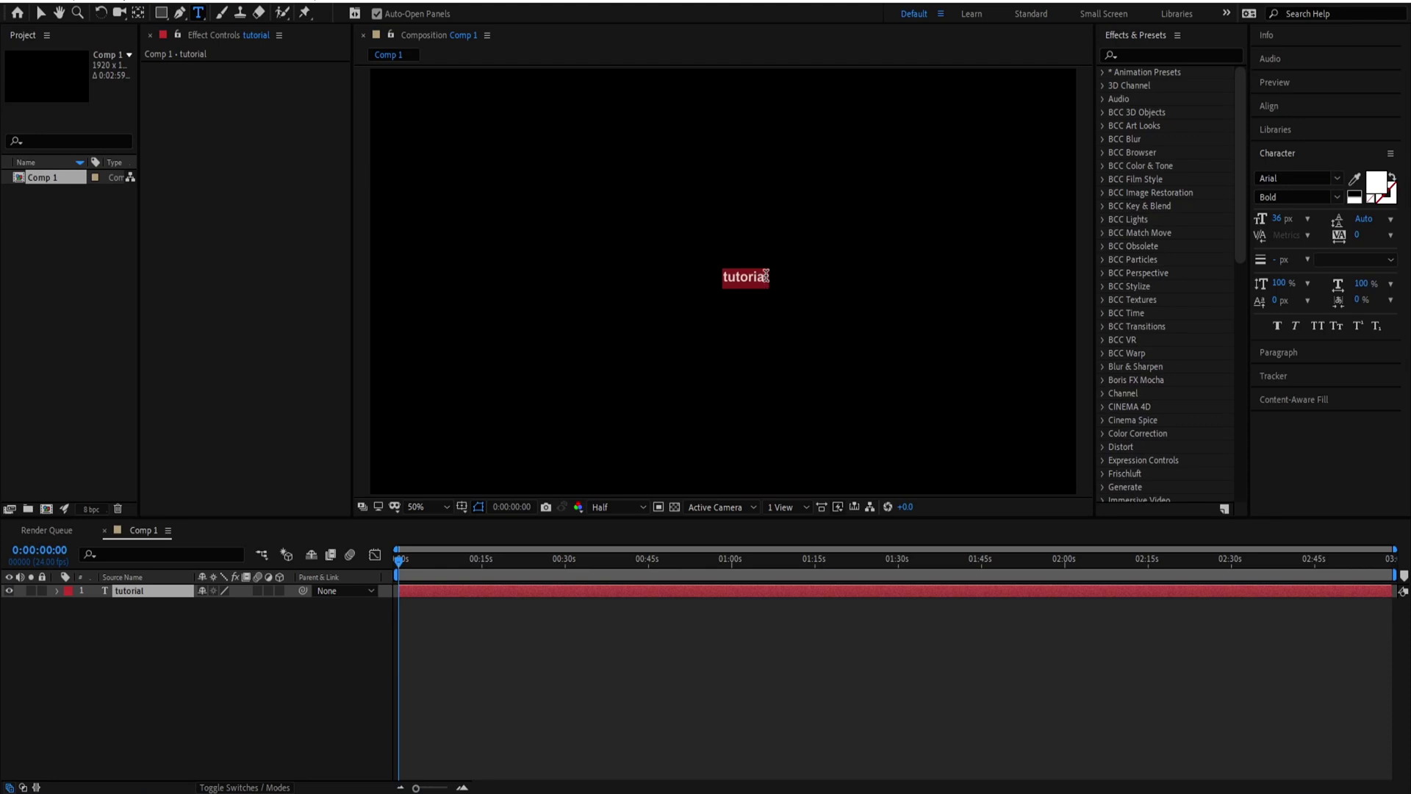
# Step: Move the anchor point to the middle of the "tutorial" text and centre the layer in the composition
pyautogui.press('Escape')
pyautogui.press('y')
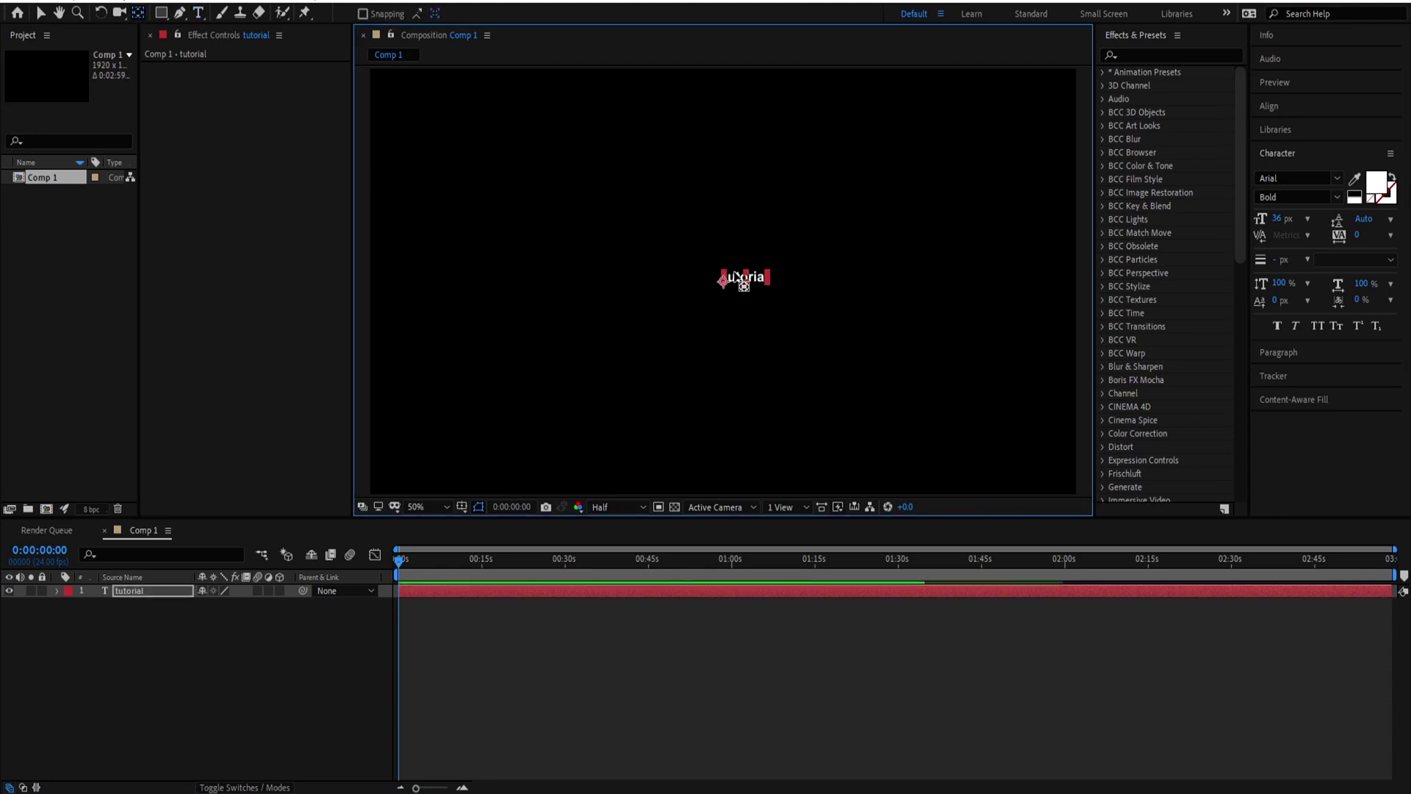
pyautogui.moveTo(722, 282); pyautogui.dragTo(745, 279)
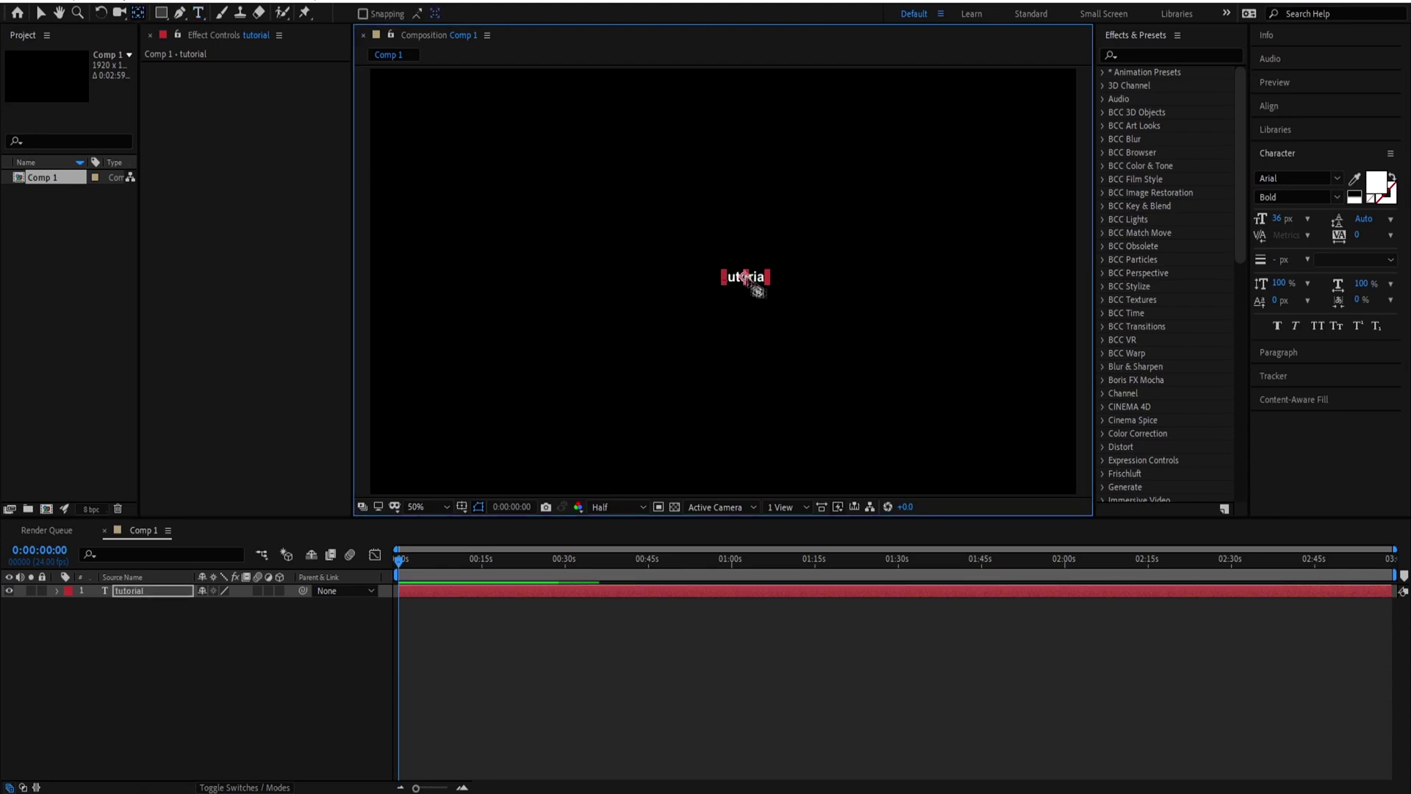
pyautogui.press('v')
pyautogui.click(1316, 109)
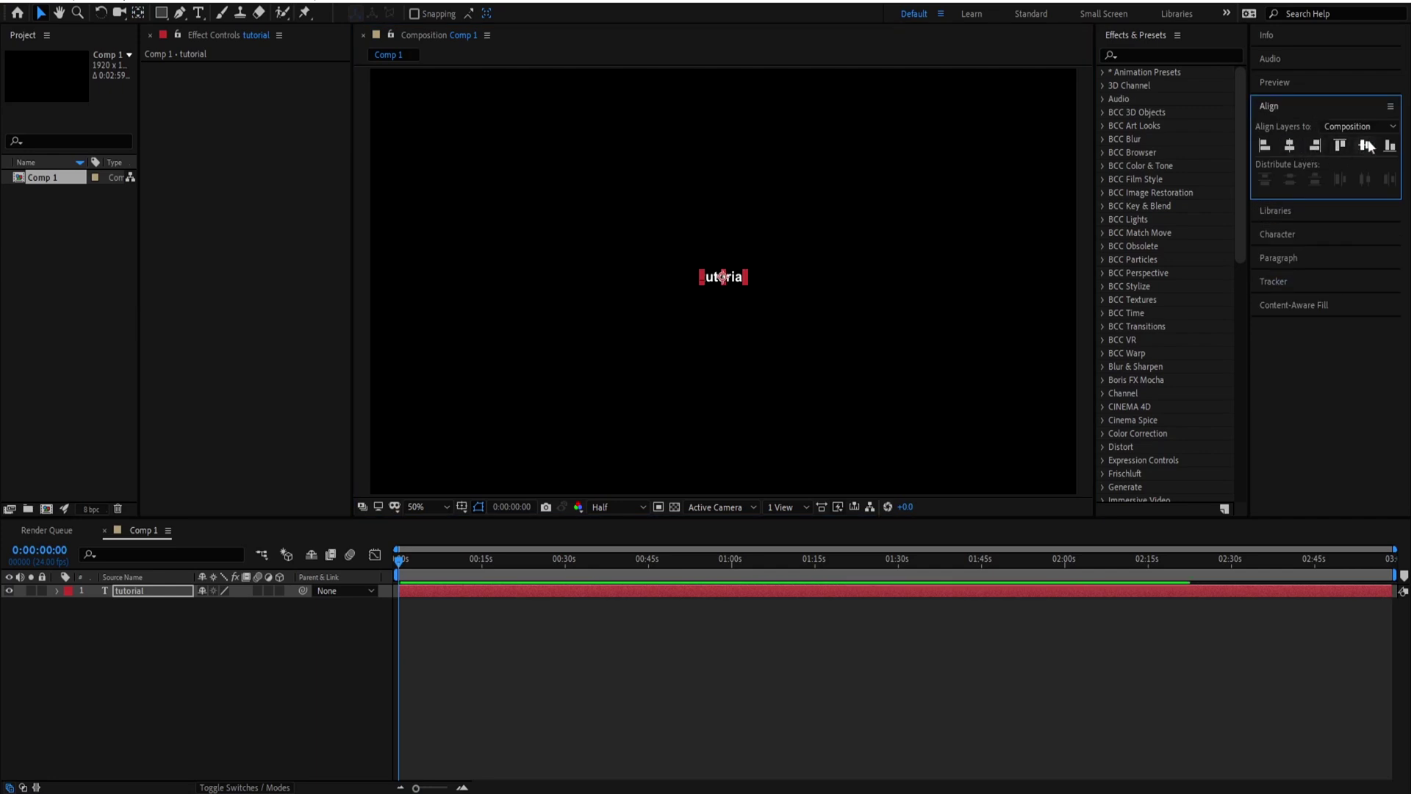
# Step: Scale the "tutorial" text layer up to 637%
pyautogui.press('s')
pyautogui.moveTo(221, 604); pyautogui.dragTo(570, 564)
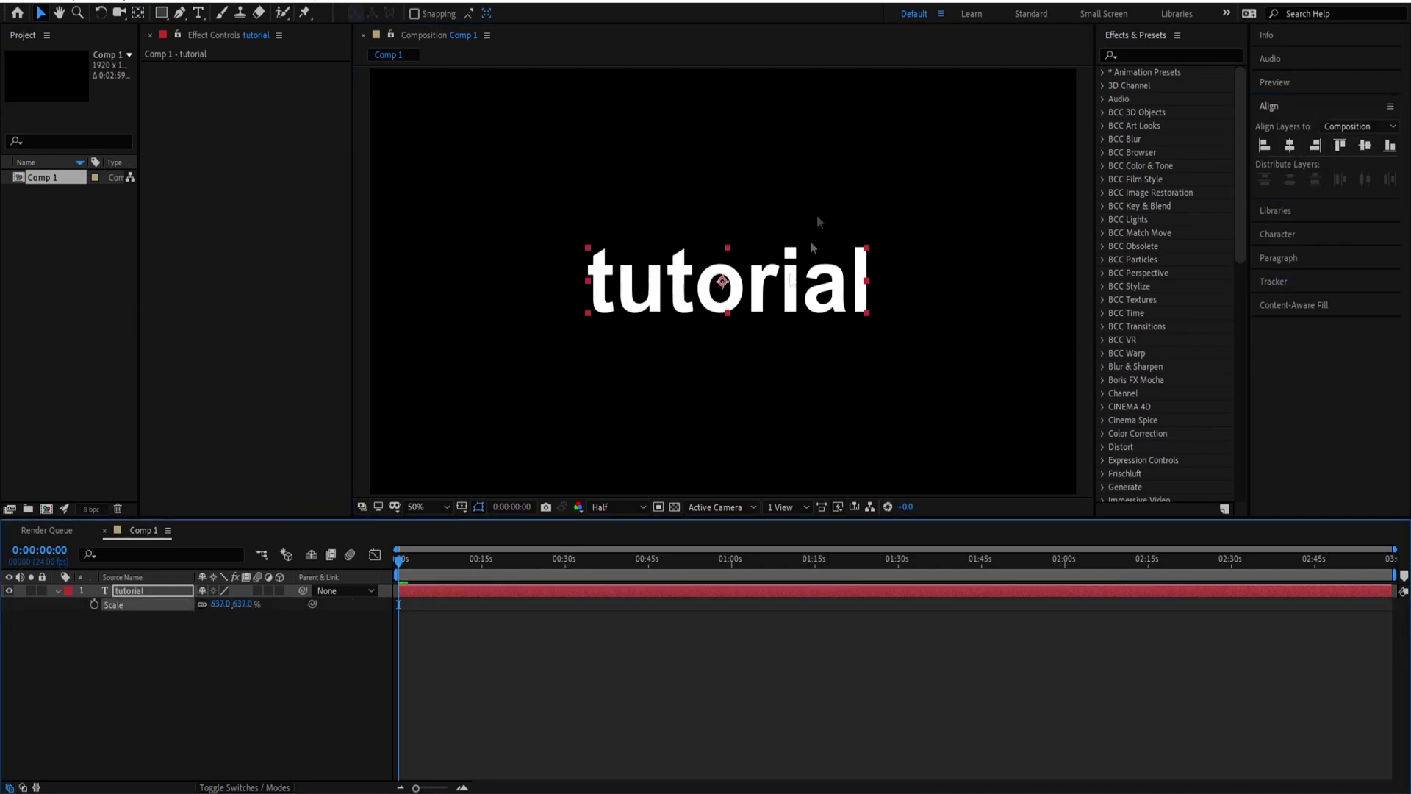
# Step: End the work area at 0:00:15:05 and trim the composition to it
pyautogui.click(426, 589)
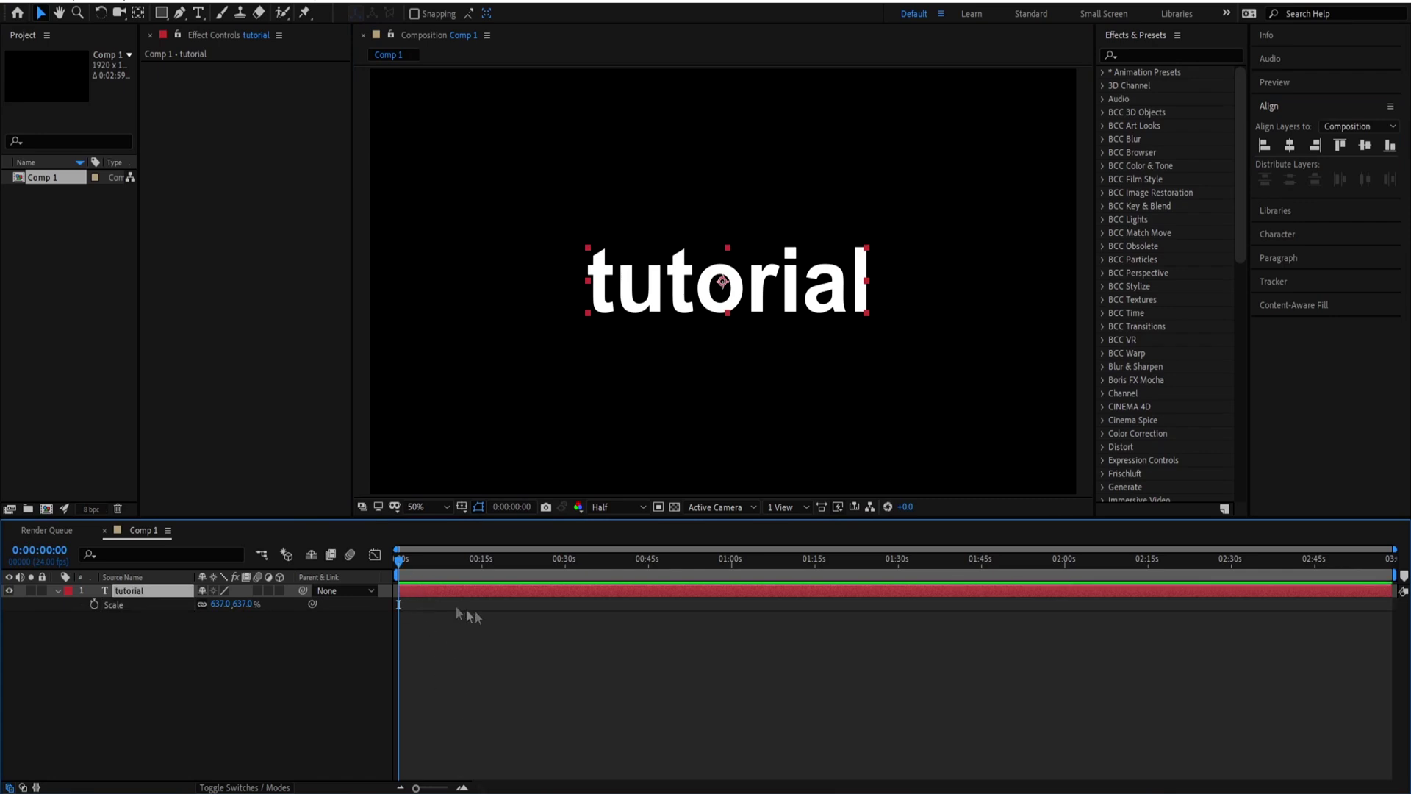
pyautogui.rightClick(466, 567)
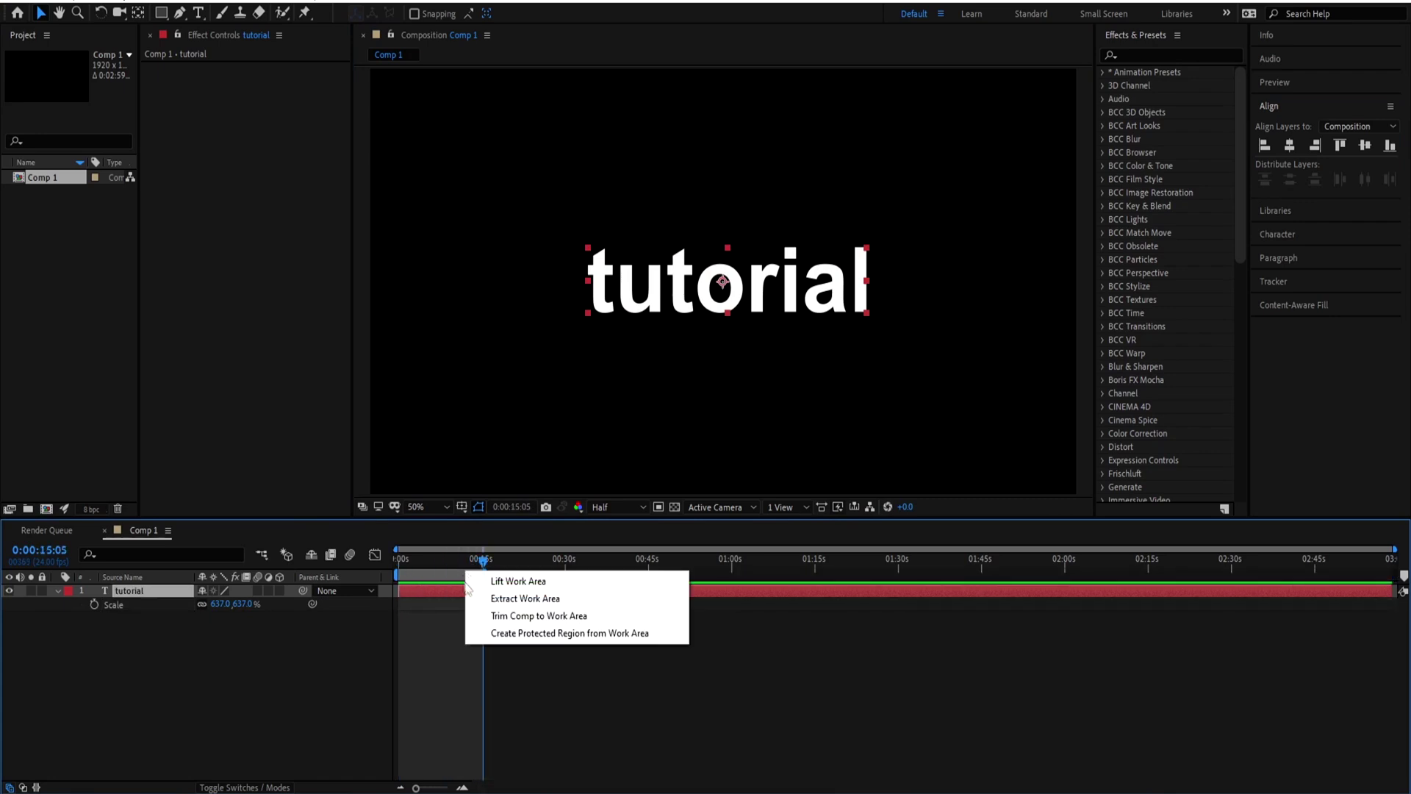
pyautogui.click(507, 616)
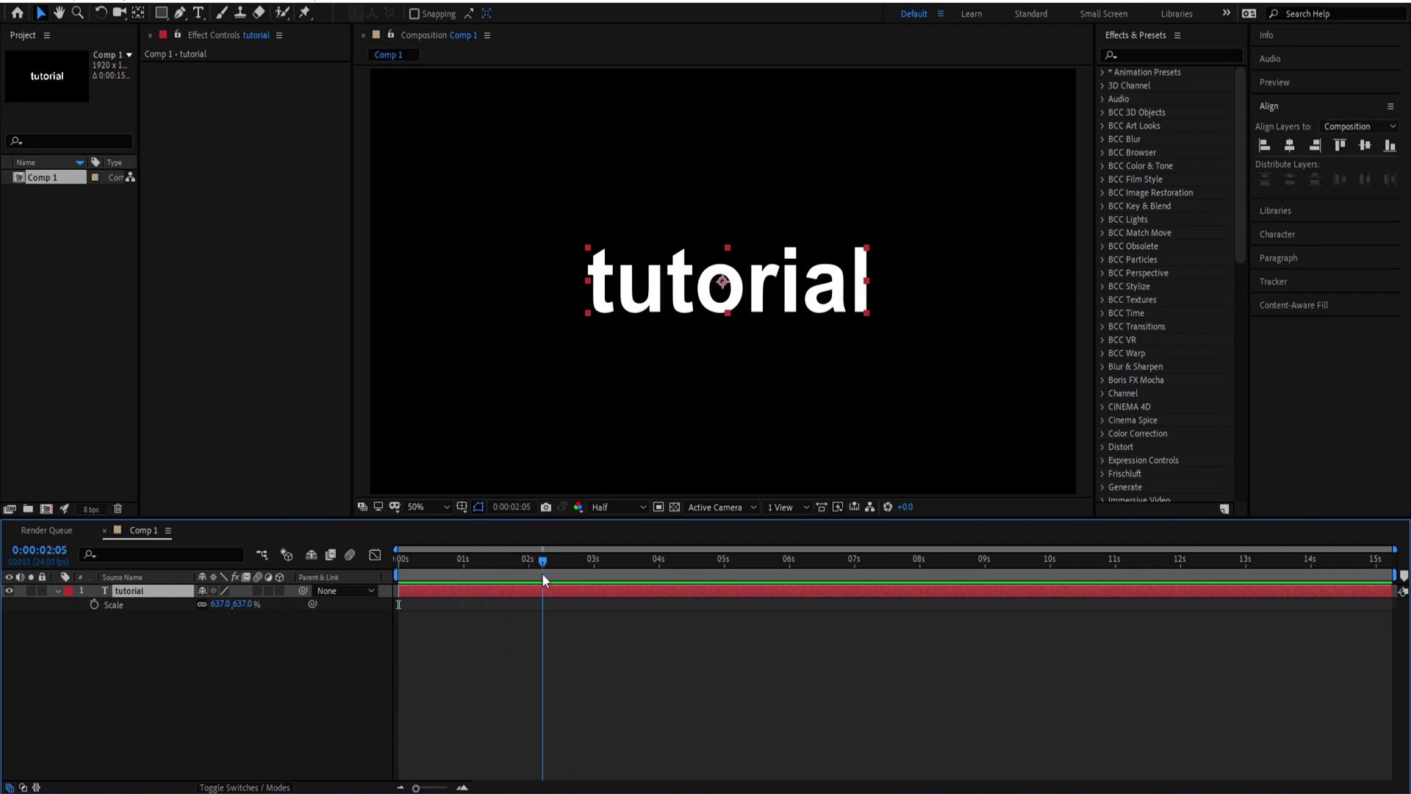
# Step: Split the text layer at 0:00:02:23, delete the second part, and shift the remaining layer to start at 0:00:02:18
pyautogui.hotkey('ctrl', 'shift', 'd')
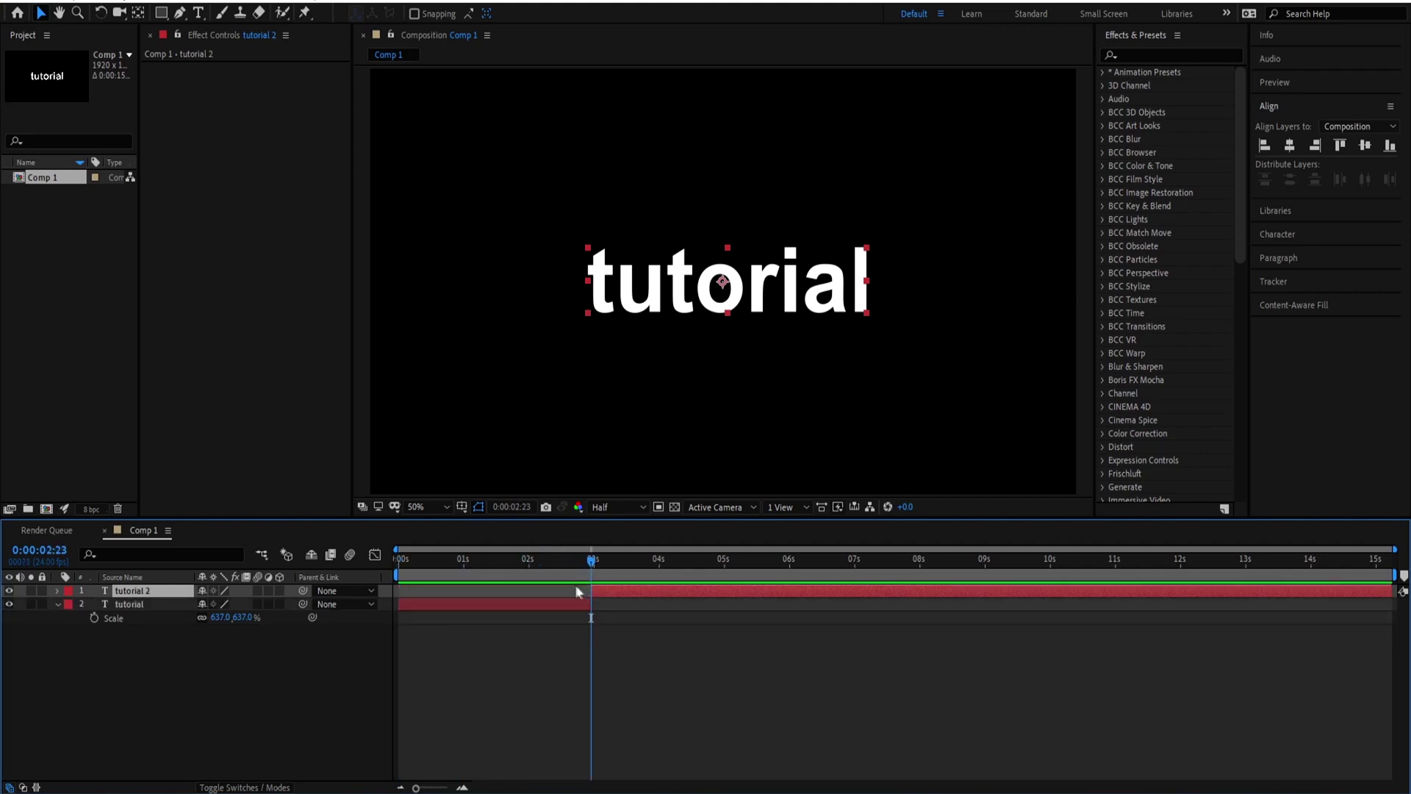
pyautogui.press('Delete')
pyautogui.moveTo(529, 563); pyautogui.dragTo(661, 601)
pyautogui.click(483, 592)
# Step: Keyframe the text's scale from 0% at 0:00:02:18 to 637% at about 0:00:04:15
pyautogui.click(578, 566)
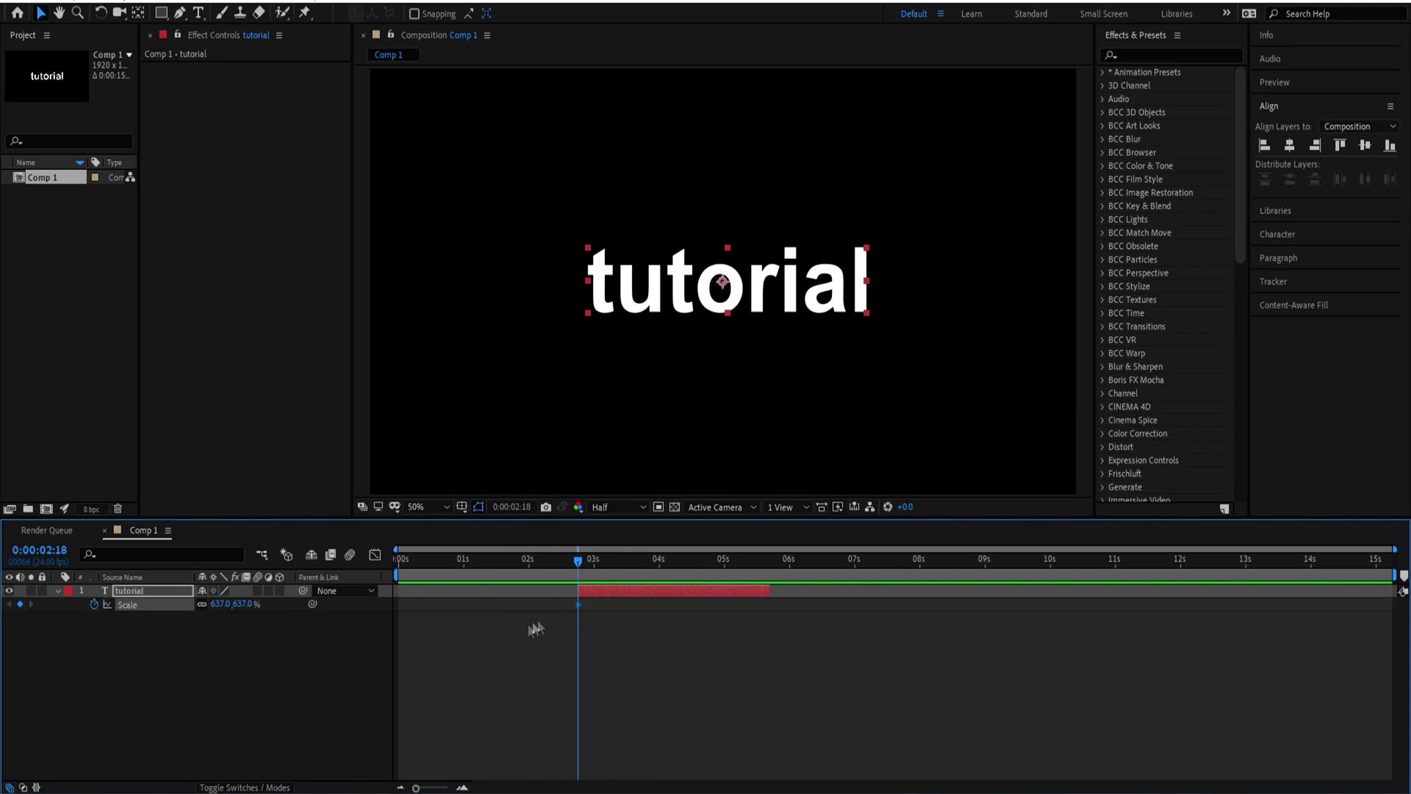
pyautogui.moveTo(579, 607); pyautogui.dragTo(699, 615)
pyautogui.write('0')
pyautogui.press('Return')
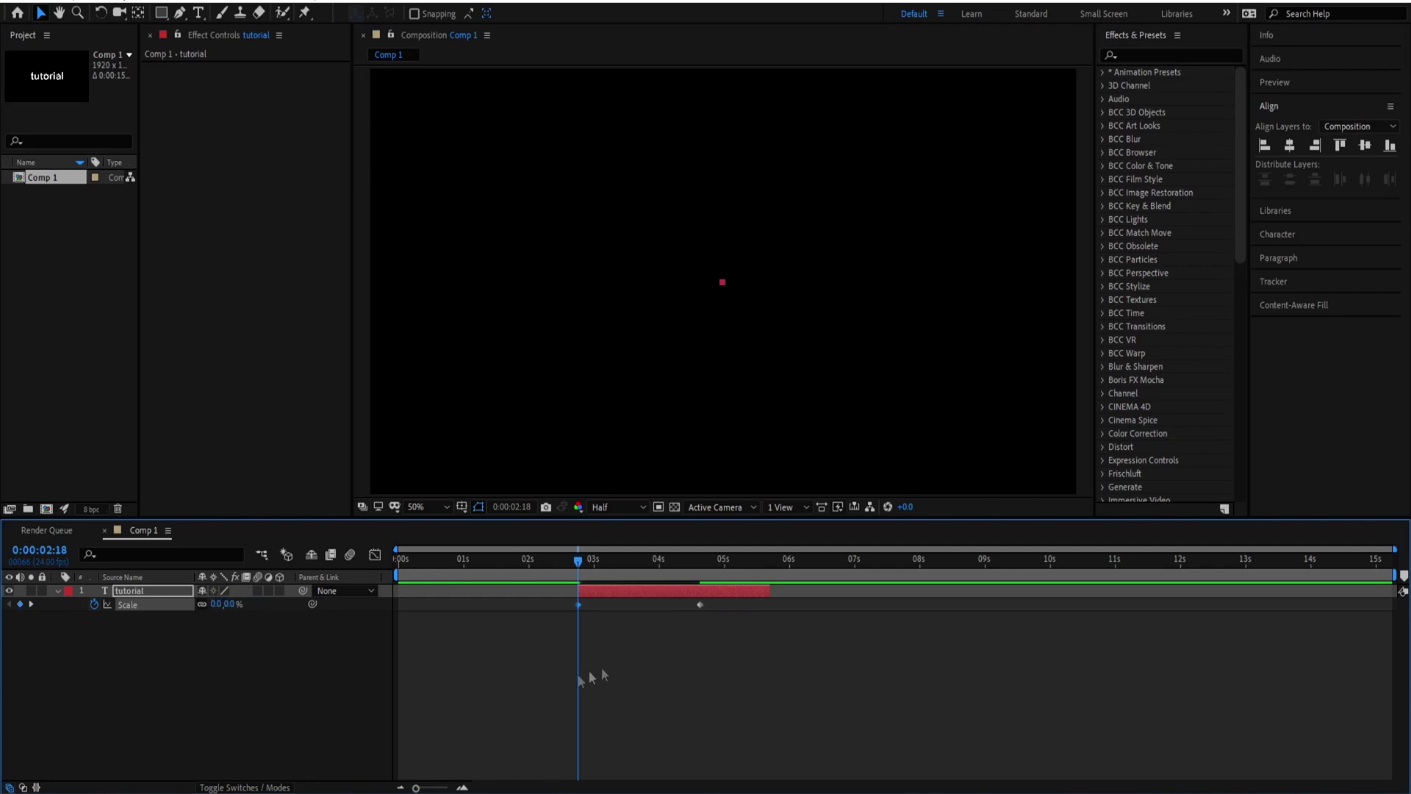
# Step: Add a scale keyframe of 0% at 0:00:05:16, near the end of the text layer
pyautogui.moveTo(684, 573); pyautogui.dragTo(747, 574)
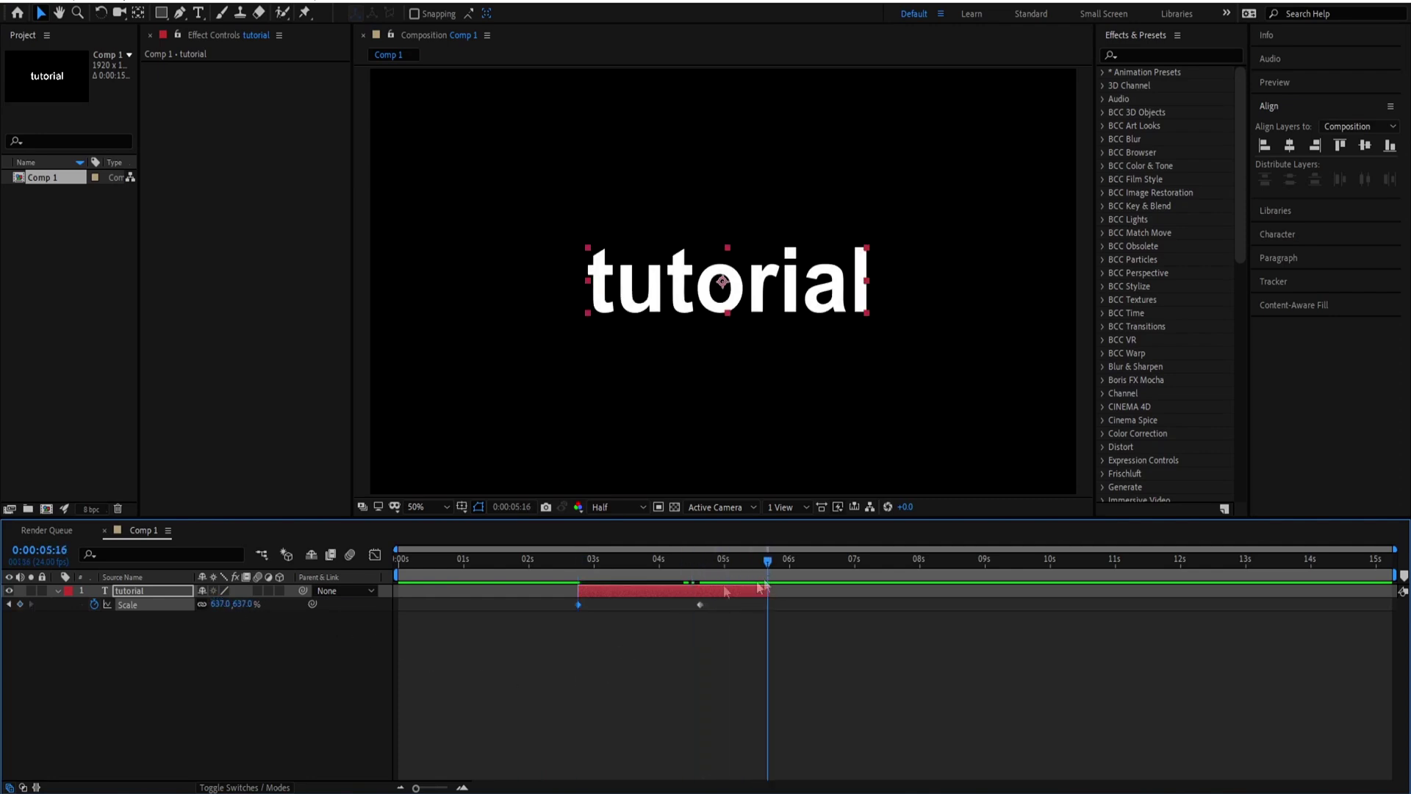
pyautogui.write('0')
pyautogui.press('Return')
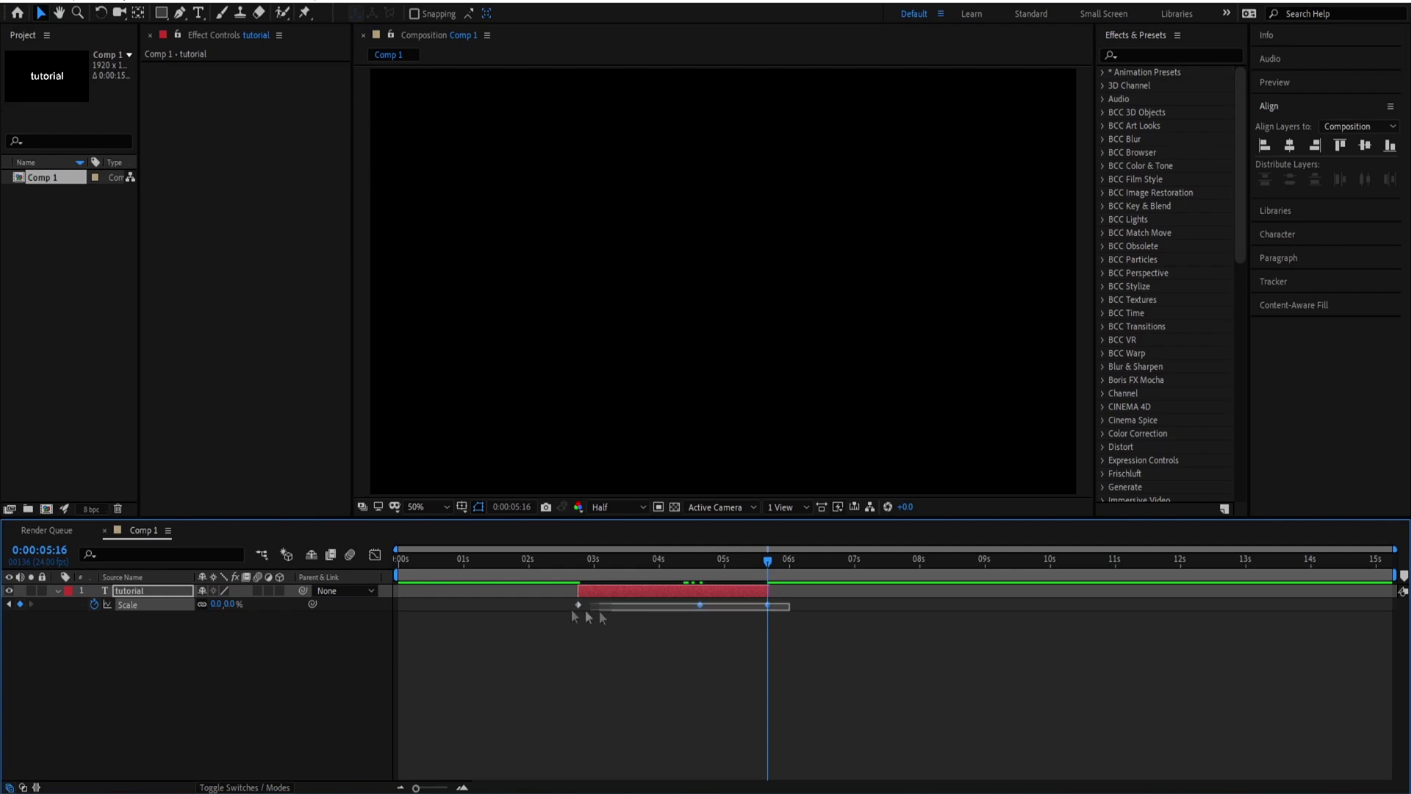
# Step: Apply Easy Ease to all three scale keyframes
pyautogui.rightClick(577, 604)
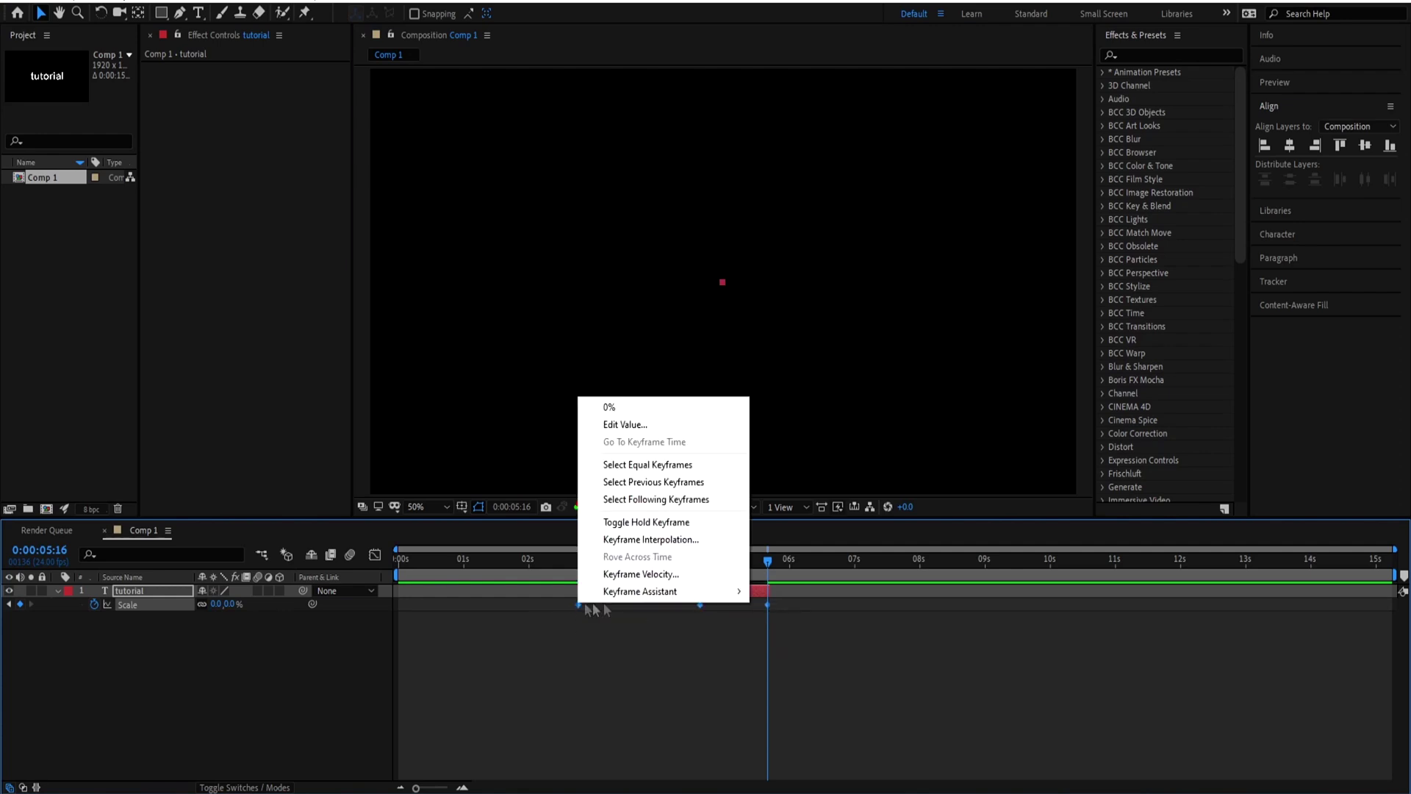
pyautogui.moveTo(670, 597)
pyautogui.click(790, 642)
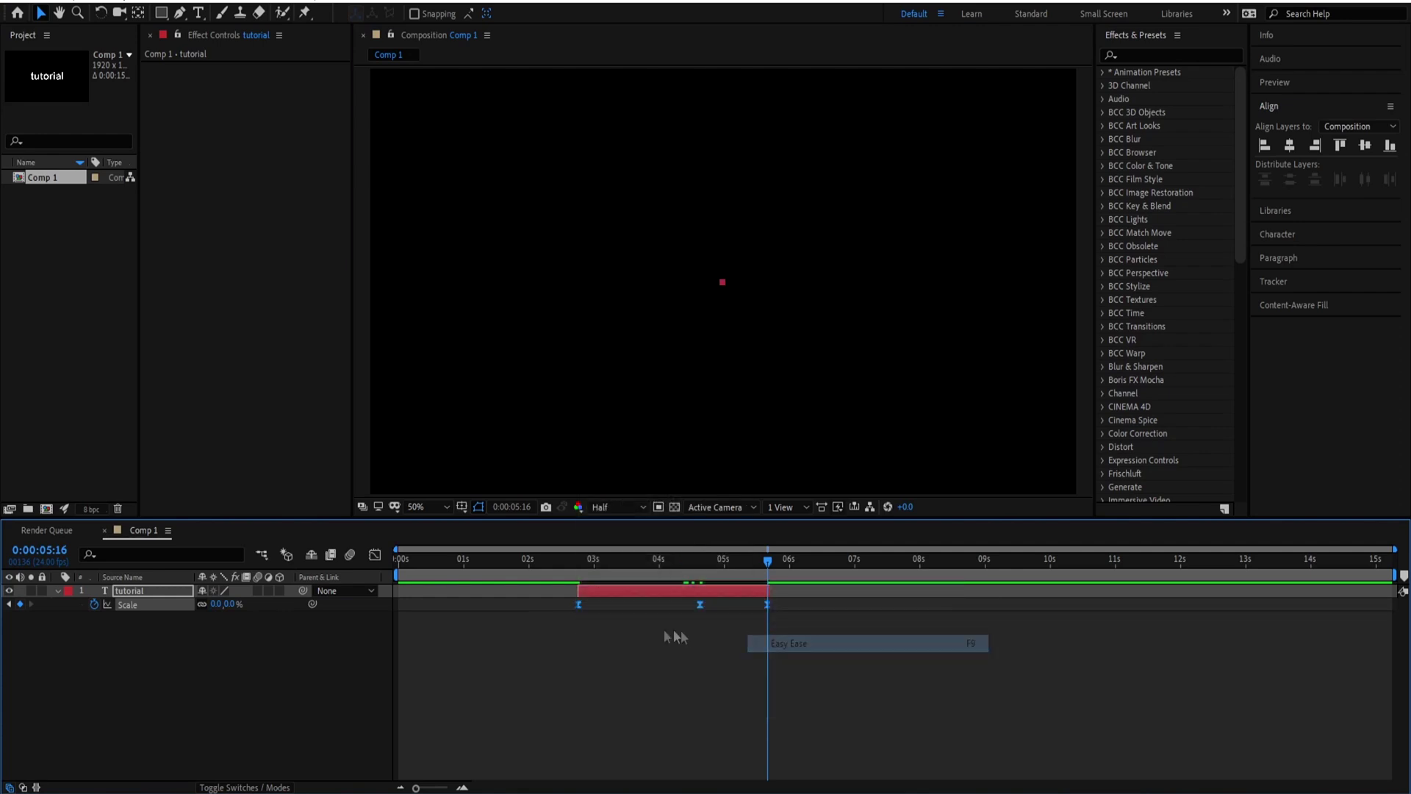
# Step: Reshape the scale curve in the Graph Editor by shortening the first and last keyframes' handles and lengthening both handles at the peak
pyautogui.click(592, 578)
pyautogui.click(592, 604)
pyautogui.click(578, 606)
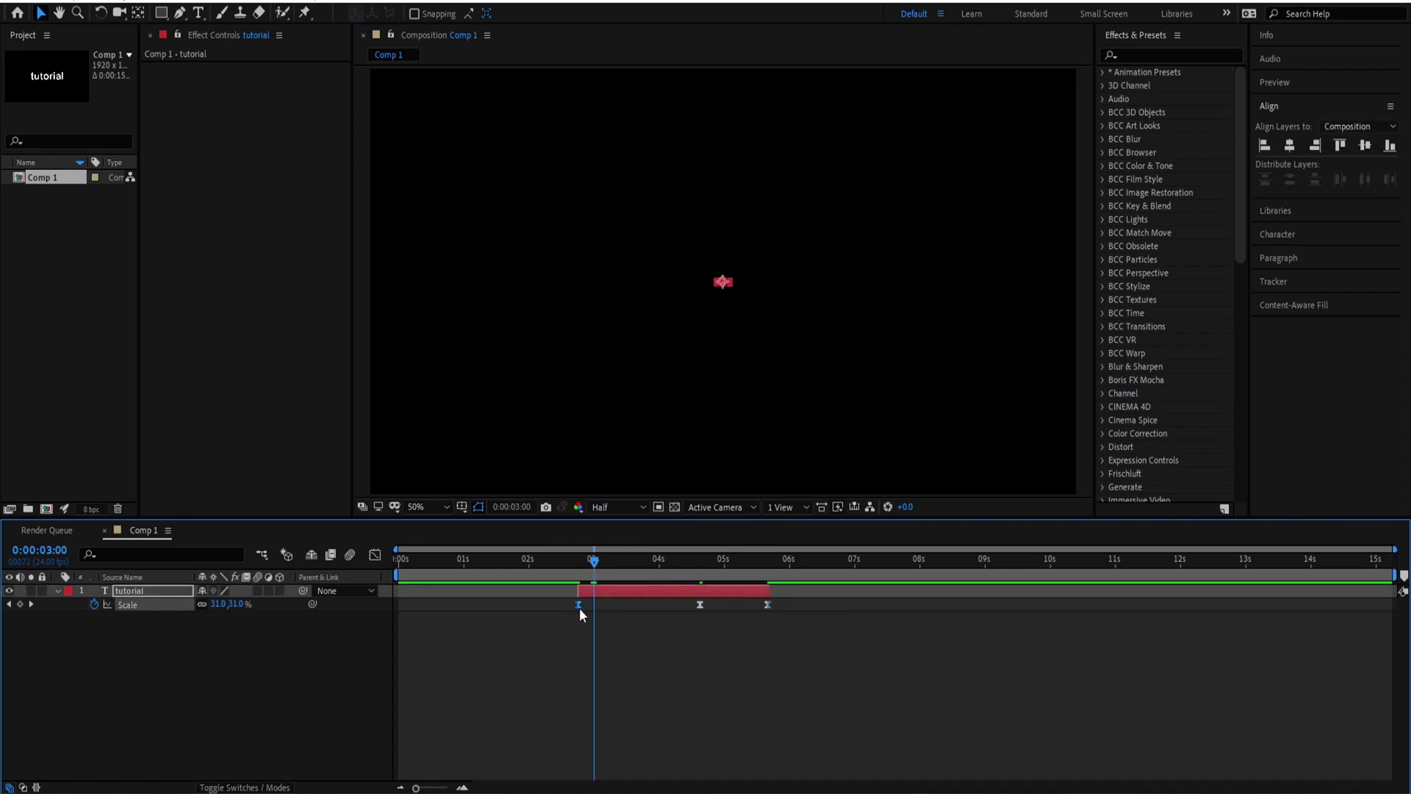
pyautogui.click(375, 555)
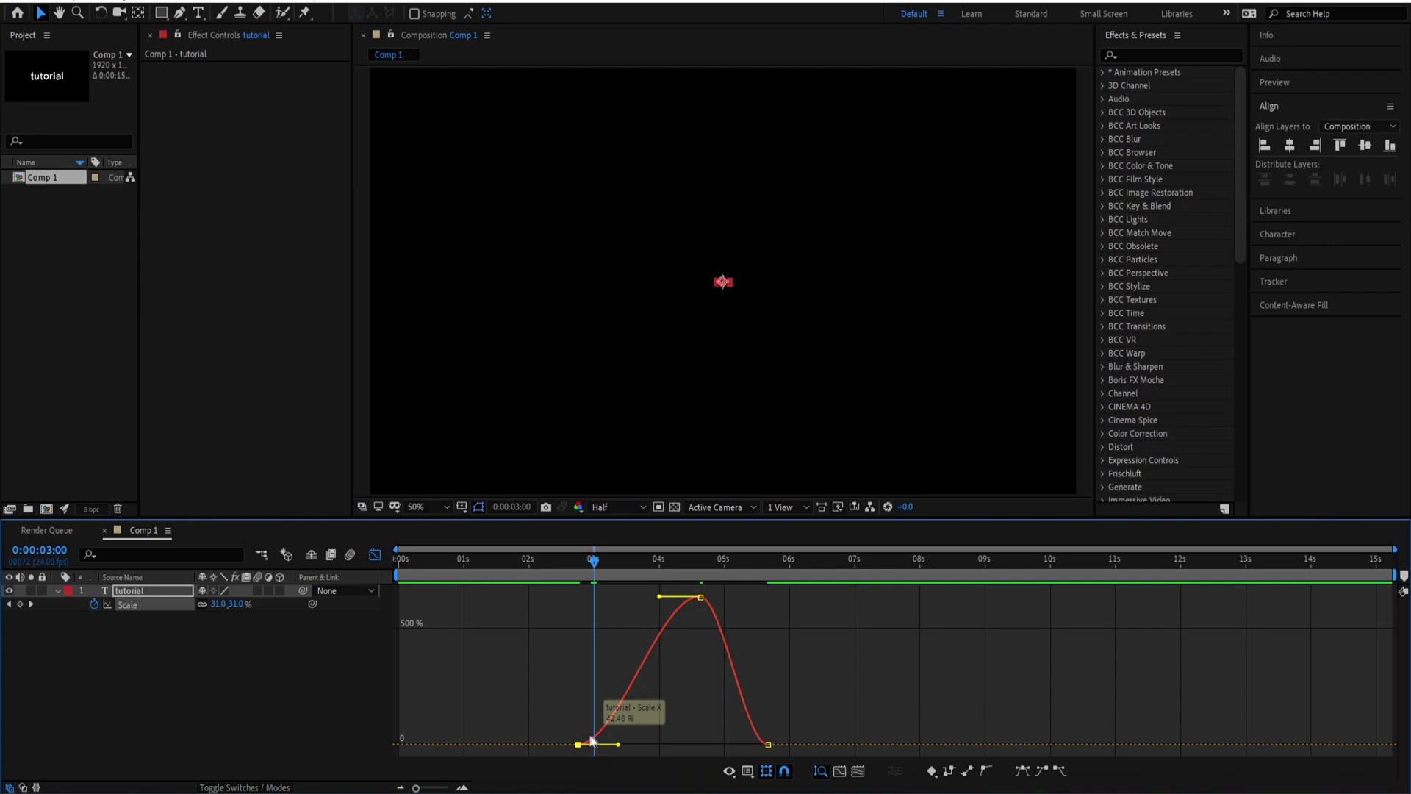
pyautogui.moveTo(534, 641); pyautogui.dragTo(685, 747)
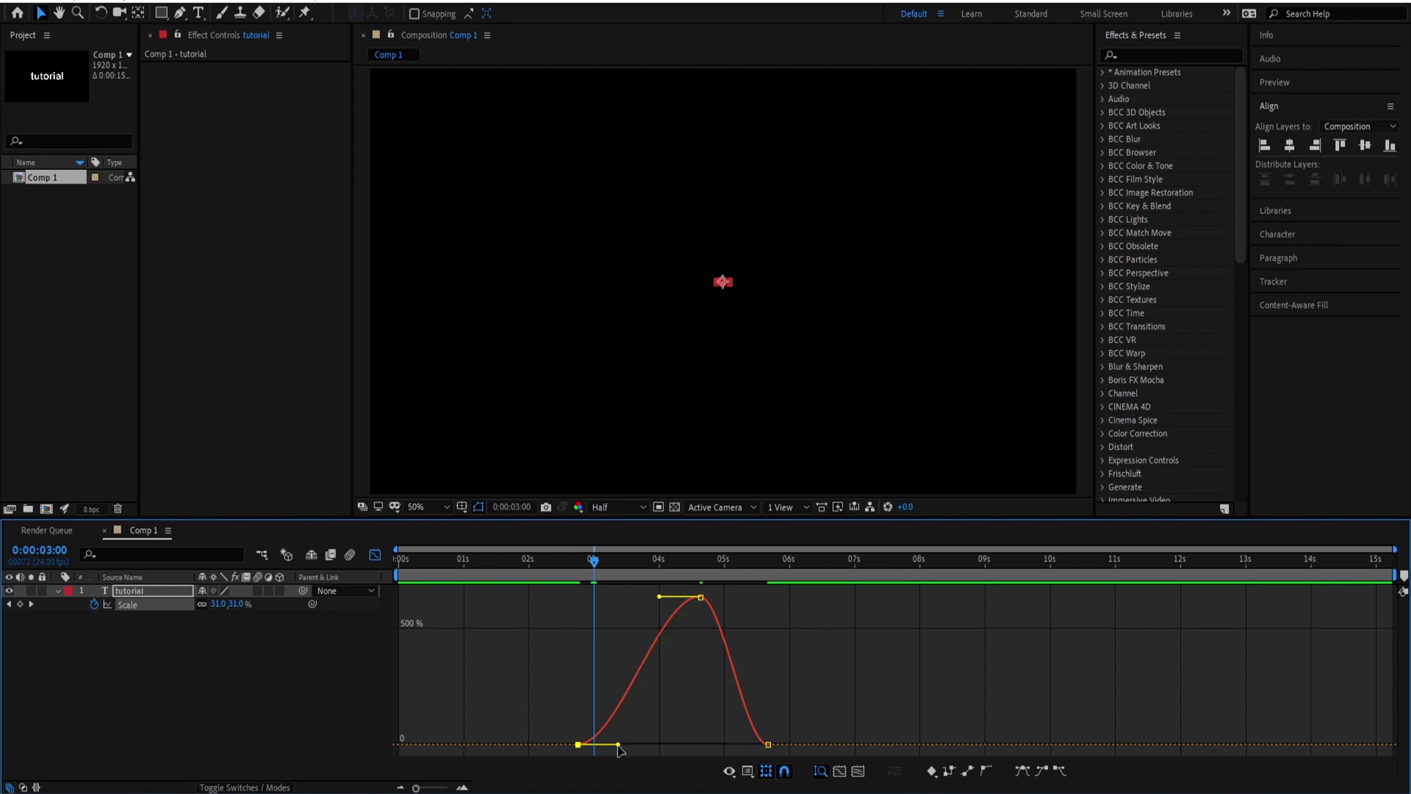
pyautogui.moveTo(616, 745); pyautogui.dragTo(592, 745)
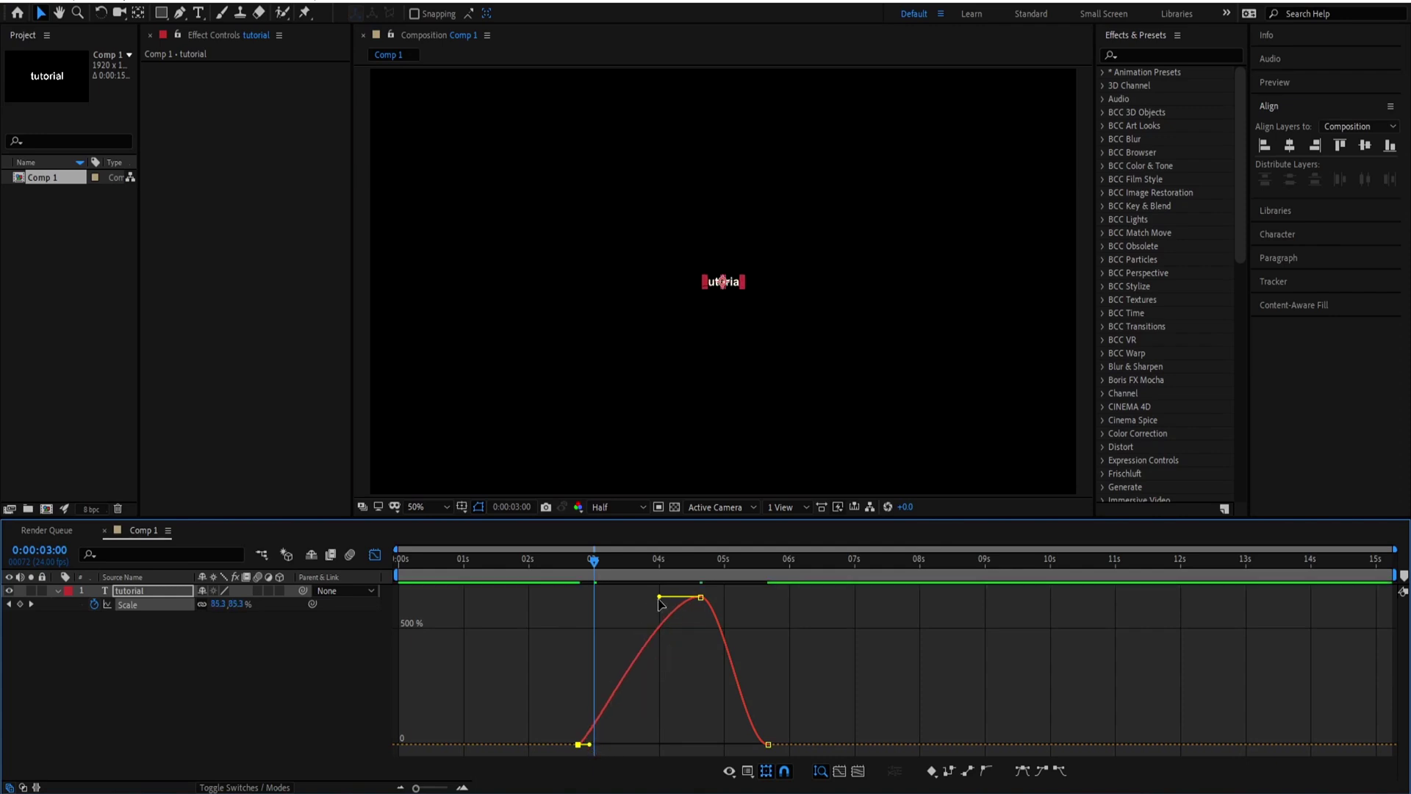
pyautogui.moveTo(659, 597); pyautogui.dragTo(577, 596)
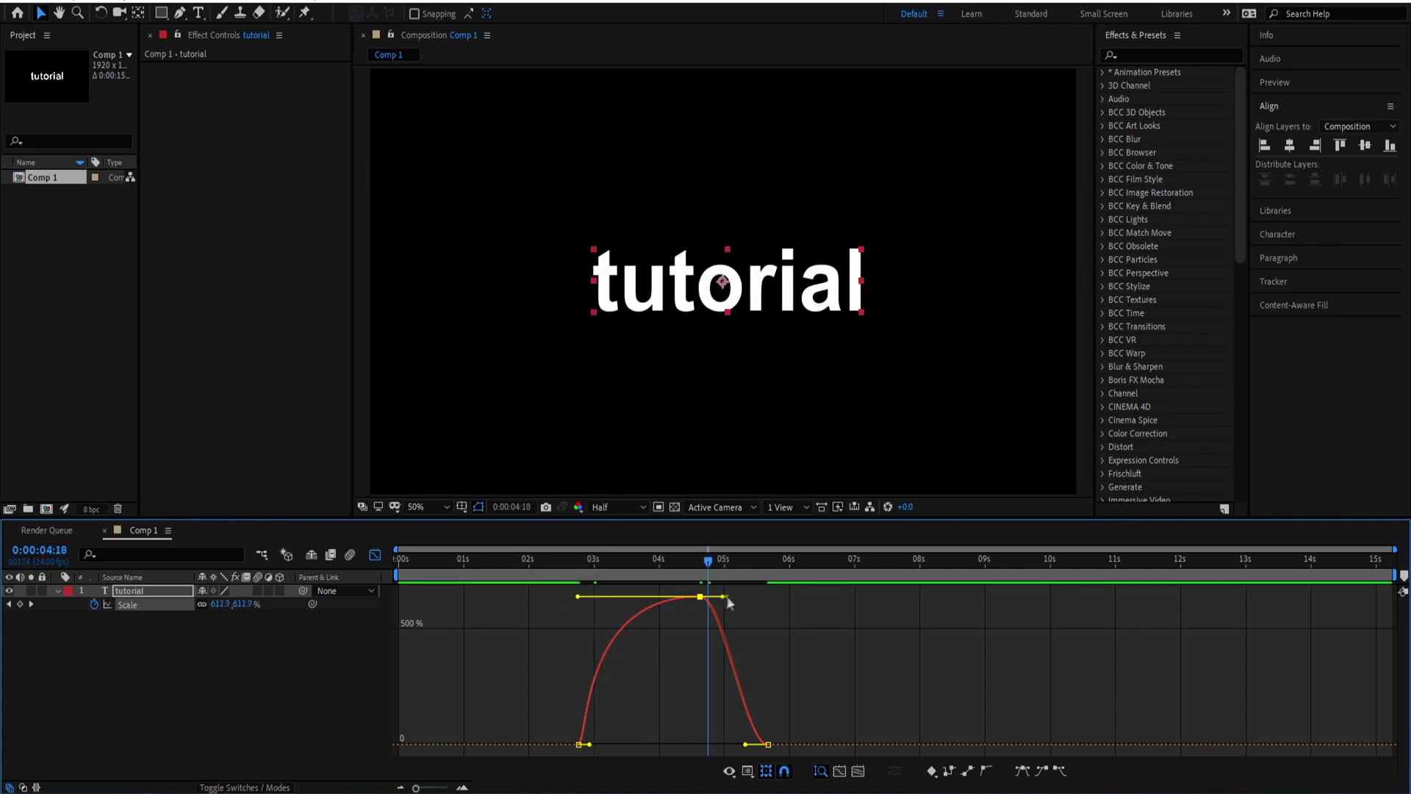
pyautogui.moveTo(727, 597); pyautogui.dragTo(773, 597)
pyautogui.moveTo(750, 745); pyautogui.dragTo(773, 745)
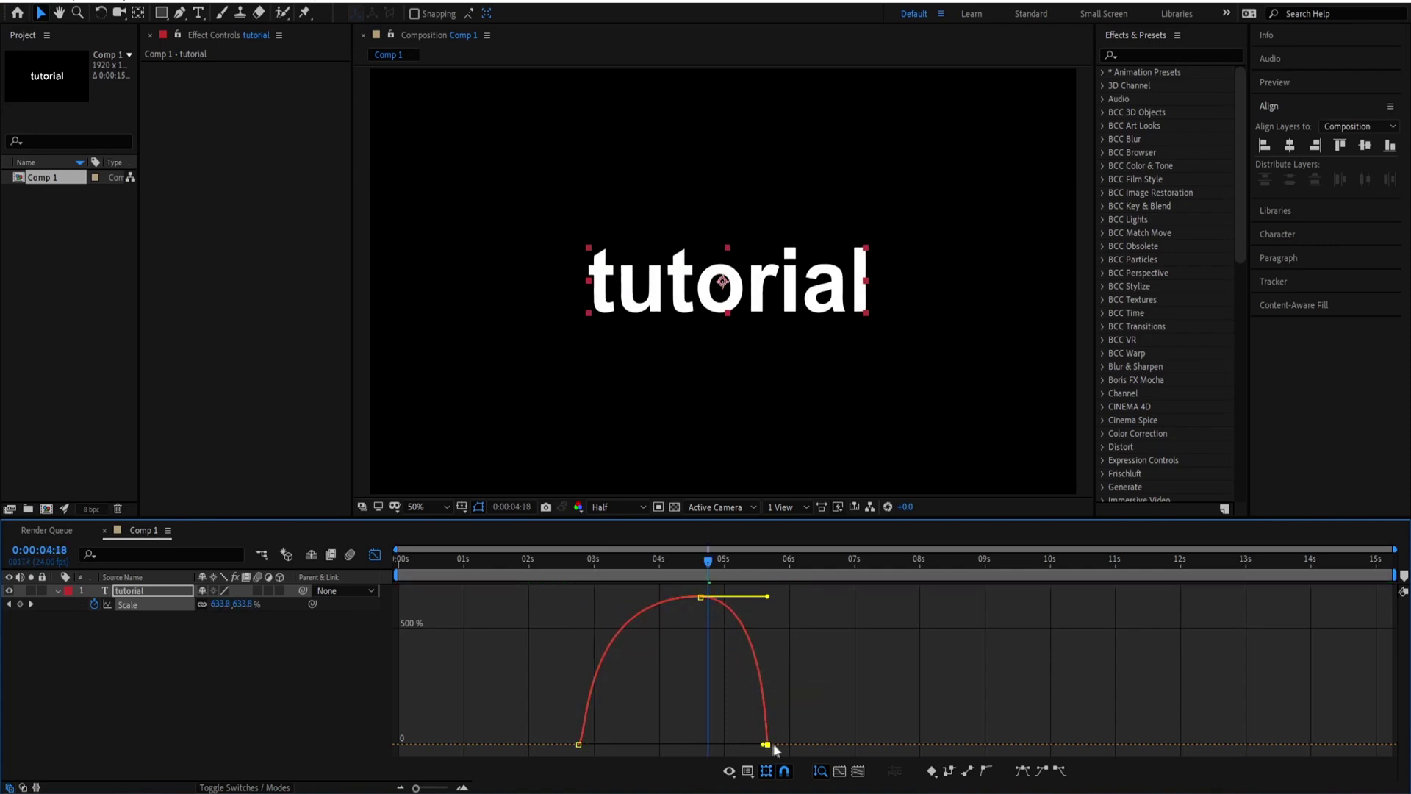
# Step: Enable motion blur for the text layer and the composition, and preview the scale animation from 0:00:02:17
pyautogui.moveTo(665, 567); pyautogui.dragTo(560, 569)
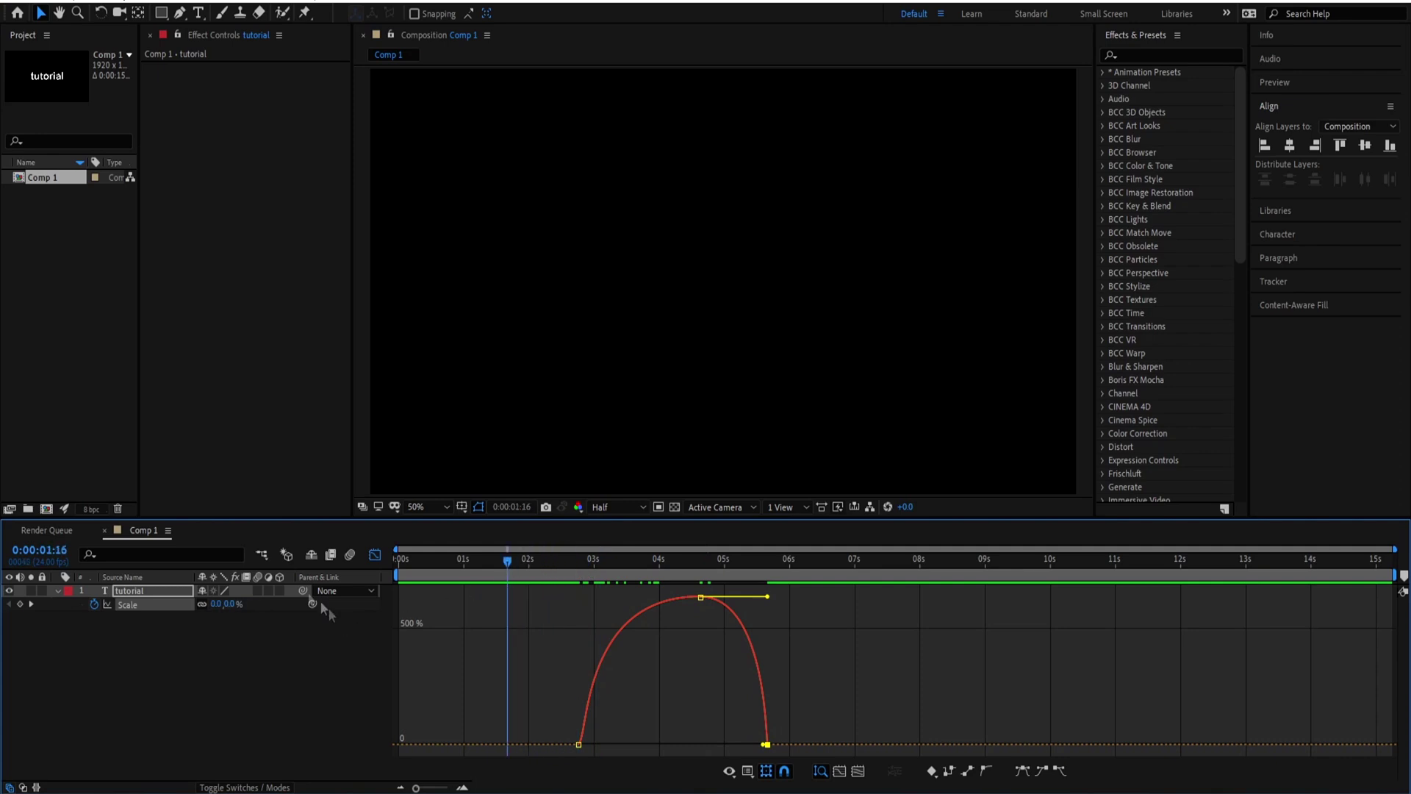
pyautogui.click(574, 574)
pyautogui.press('space')
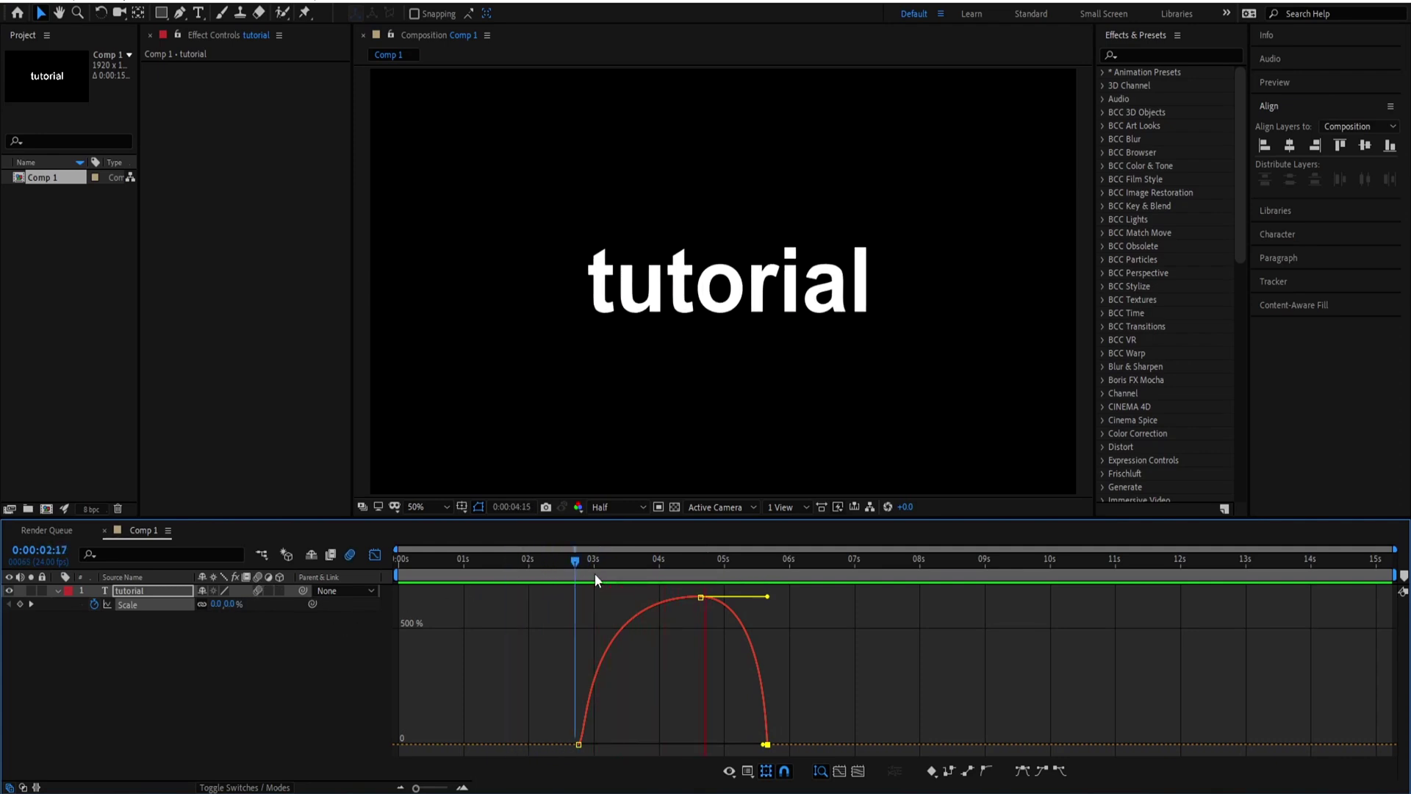
pyautogui.click(597, 572)
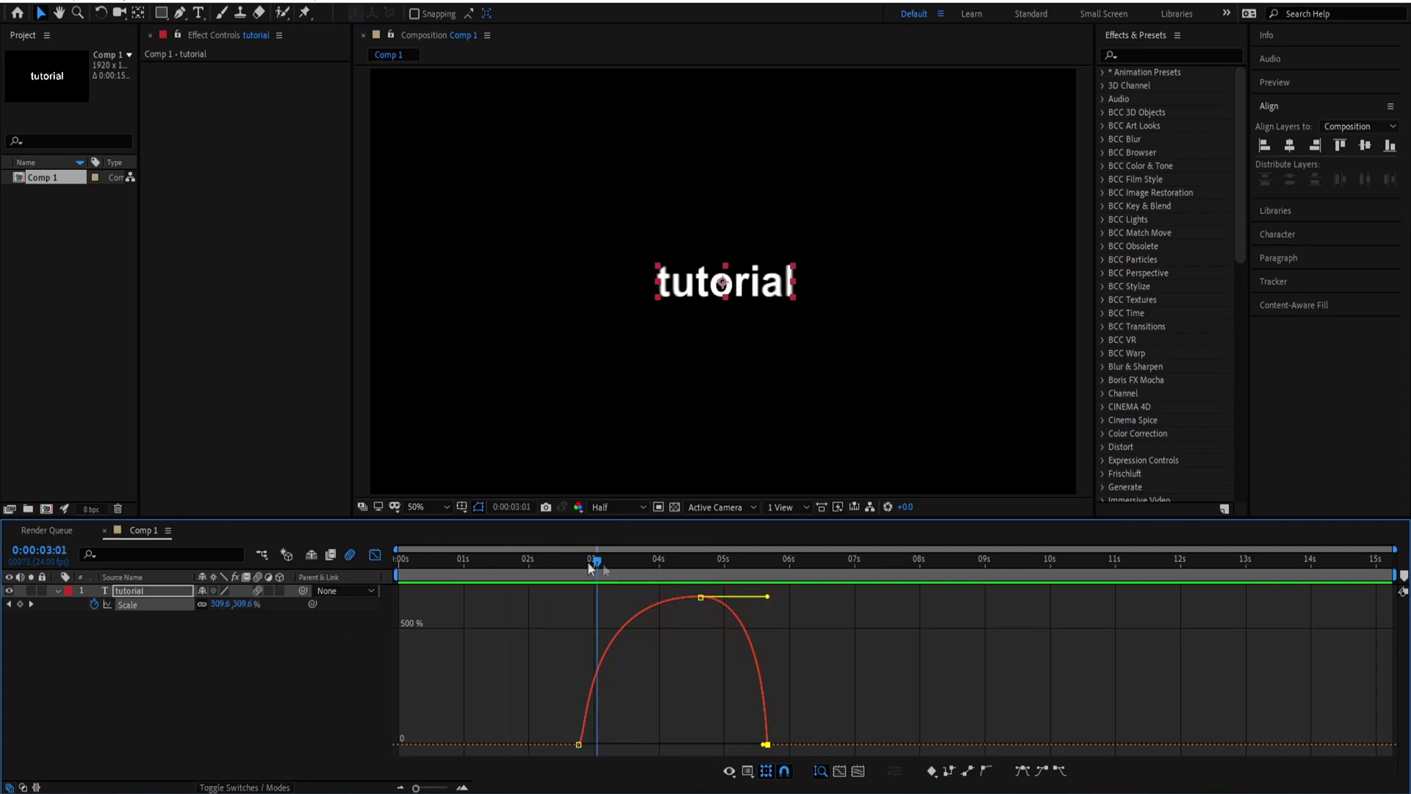
# Step: Return to the keyframe view and move the middle scale keyframe to about 0:00:03:18 and the last one to about 0:00:04:07
pyautogui.hotkey('shift', 'F3')
pyautogui.moveTo(591, 573); pyautogui.dragTo(577, 566)
pyautogui.click(701, 605)
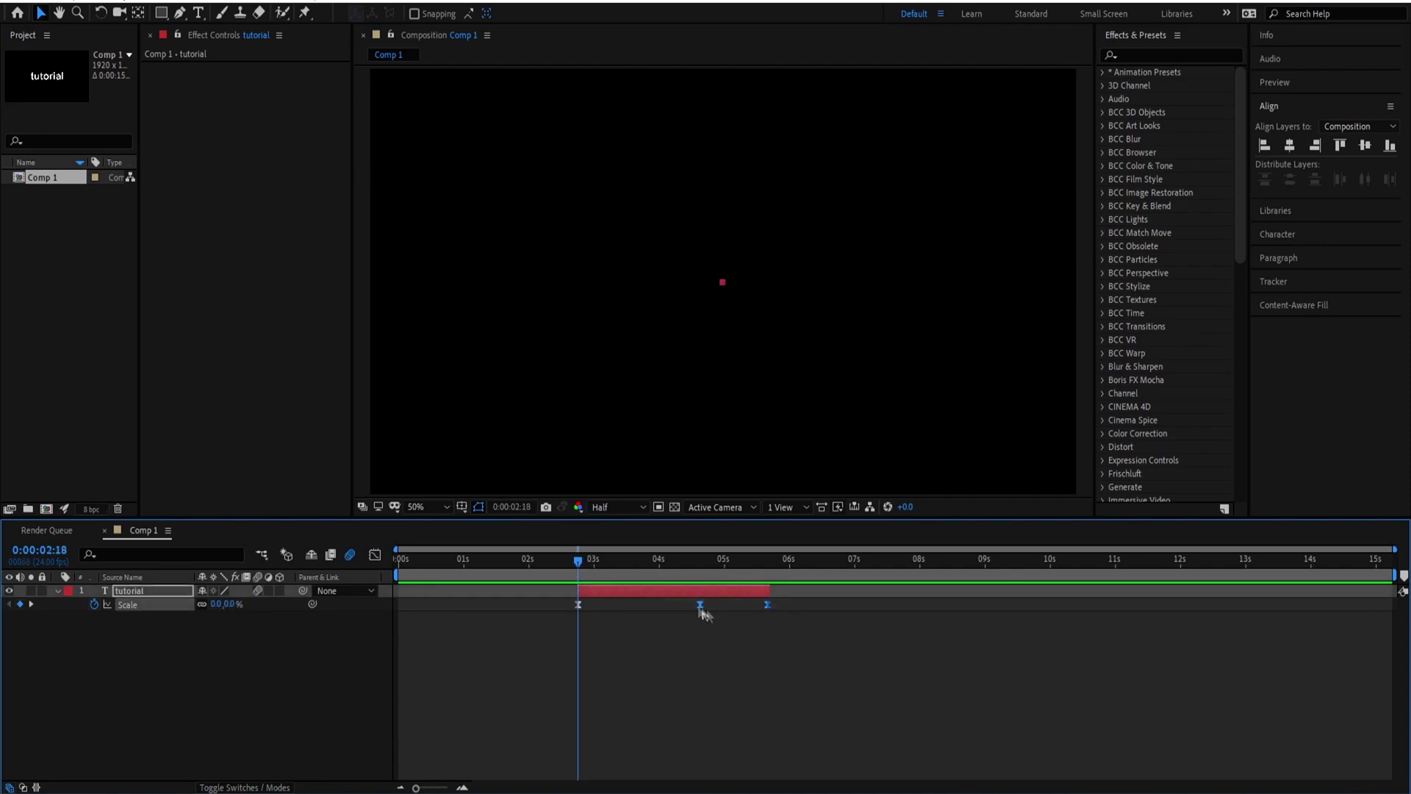
pyautogui.moveTo(695, 607); pyautogui.dragTo(643, 607)
pyautogui.click(637, 609)
pyautogui.moveTo(688, 607); pyautogui.dragTo(677, 609)
# Step: Slightly lengthen the first scale keyframe's outgoing handle in the Graph Editor and preview the faster animation
pyautogui.click(375, 556)
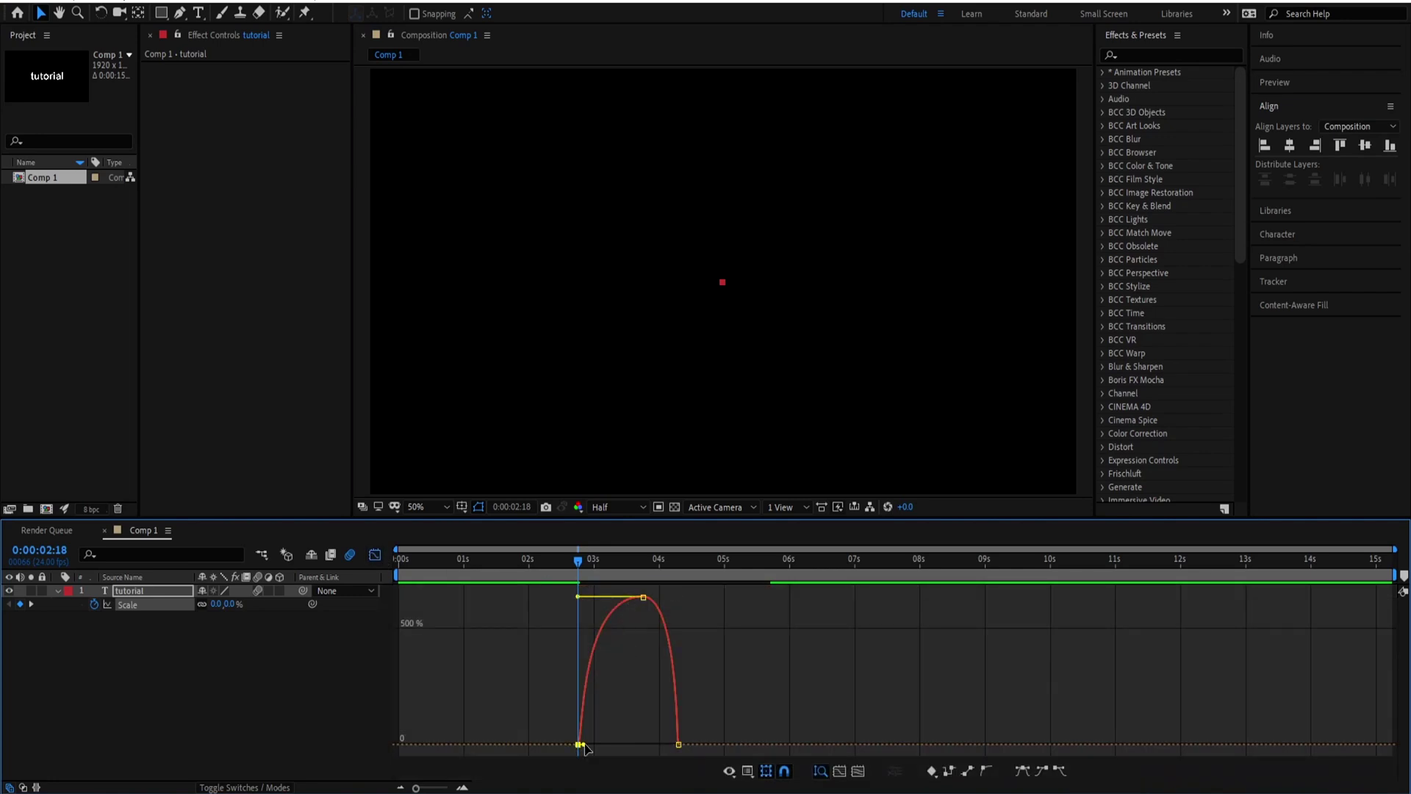
pyautogui.moveTo(584, 744); pyautogui.dragTo(595, 745)
pyautogui.press('space')
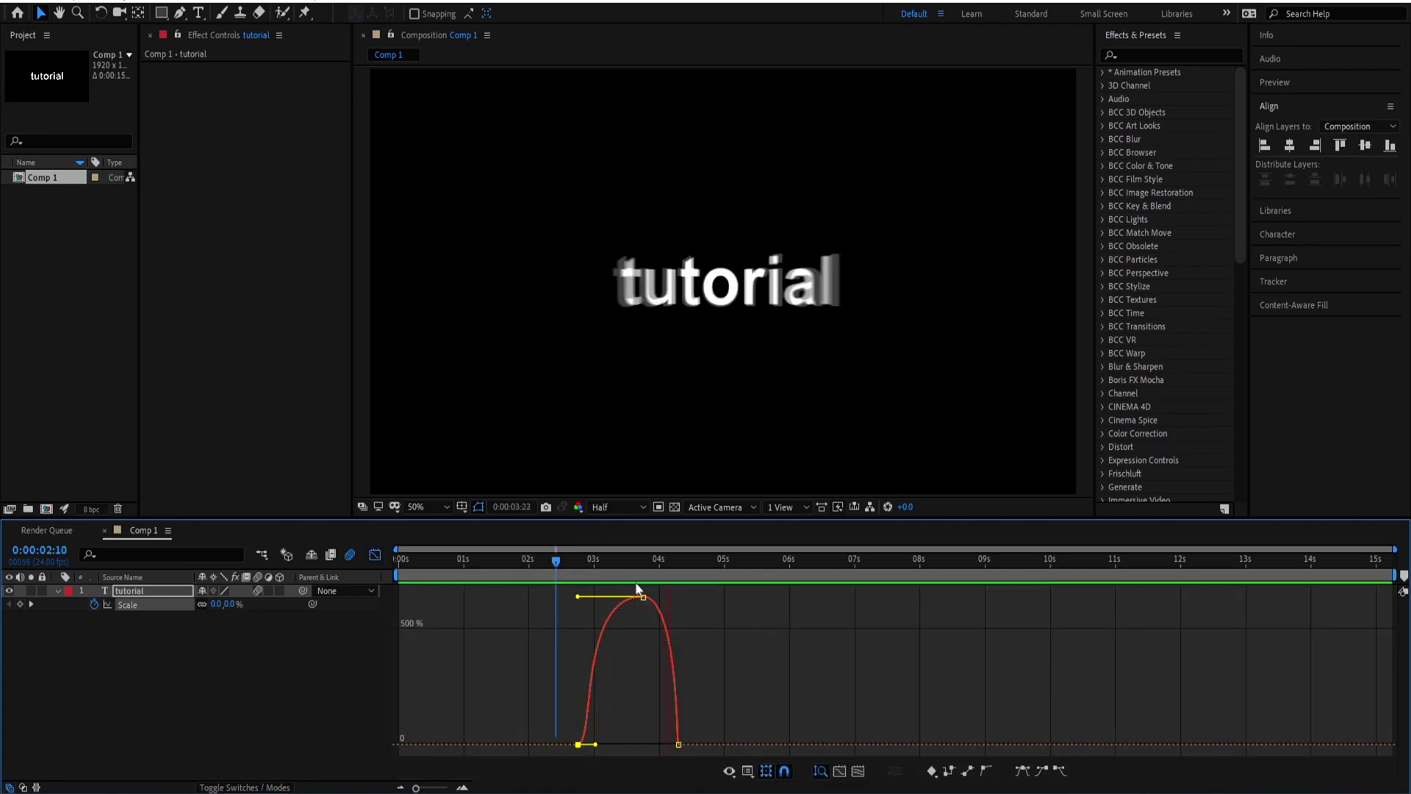
pyautogui.click(576, 562)
pyautogui.press('space')
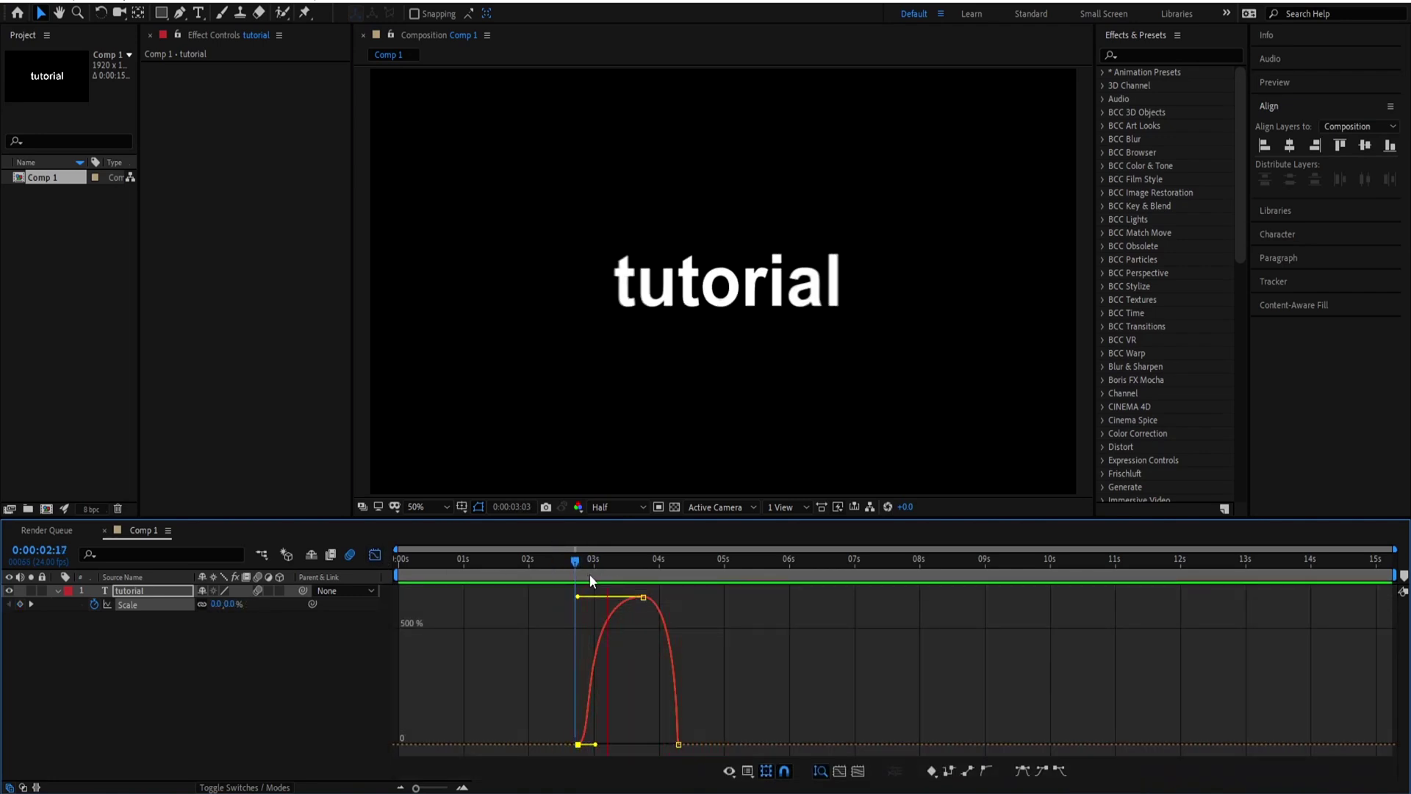
pyautogui.click(589, 575)
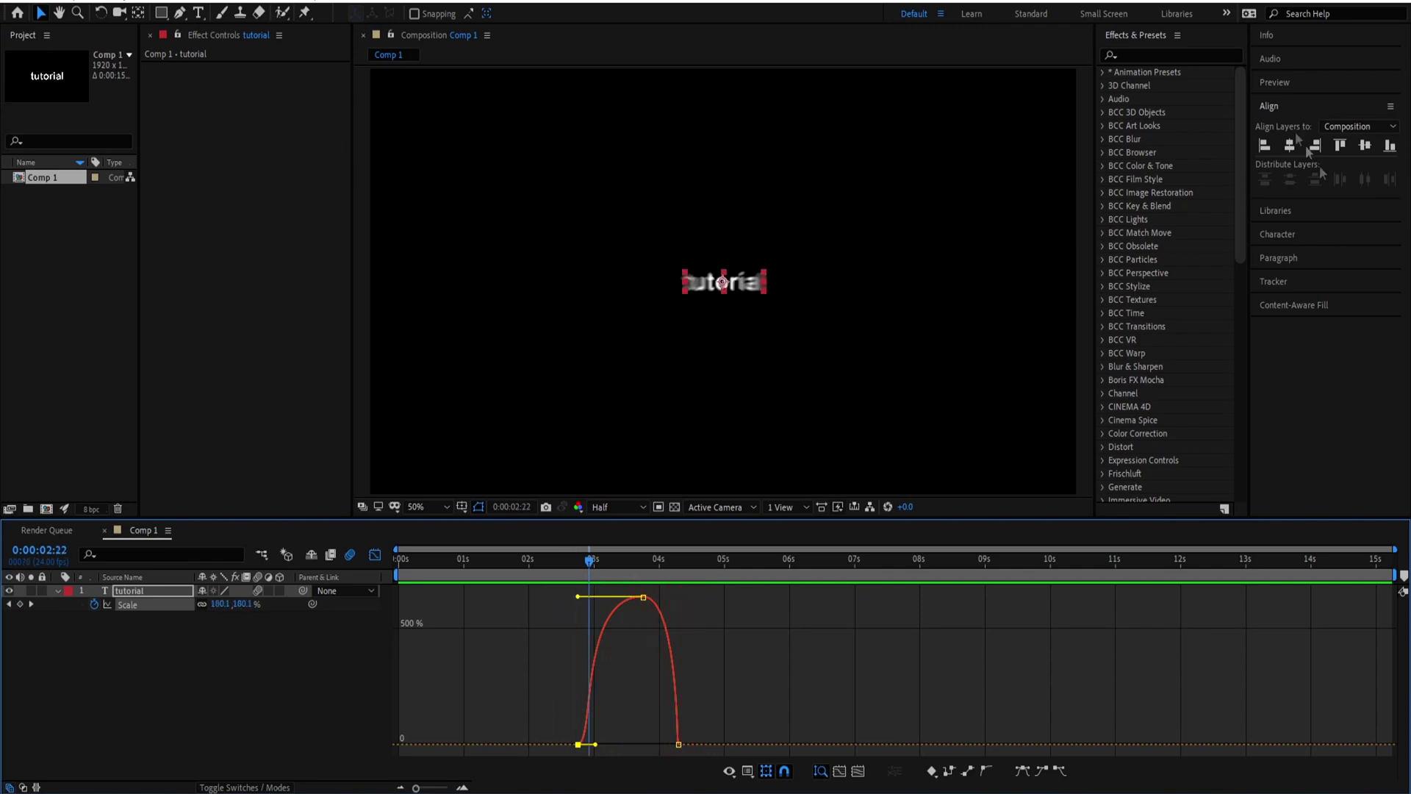
# Step: Pull the last scale keyframe's incoming handle almost straight up to steepen the ending, and preview the animation from 0:00:02:18
pyautogui.click(1275, 84)
pyautogui.click(602, 561)
pyautogui.click(678, 744)
pyautogui.moveTo(672, 743); pyautogui.dragTo(676, 612)
pyautogui.press('space')
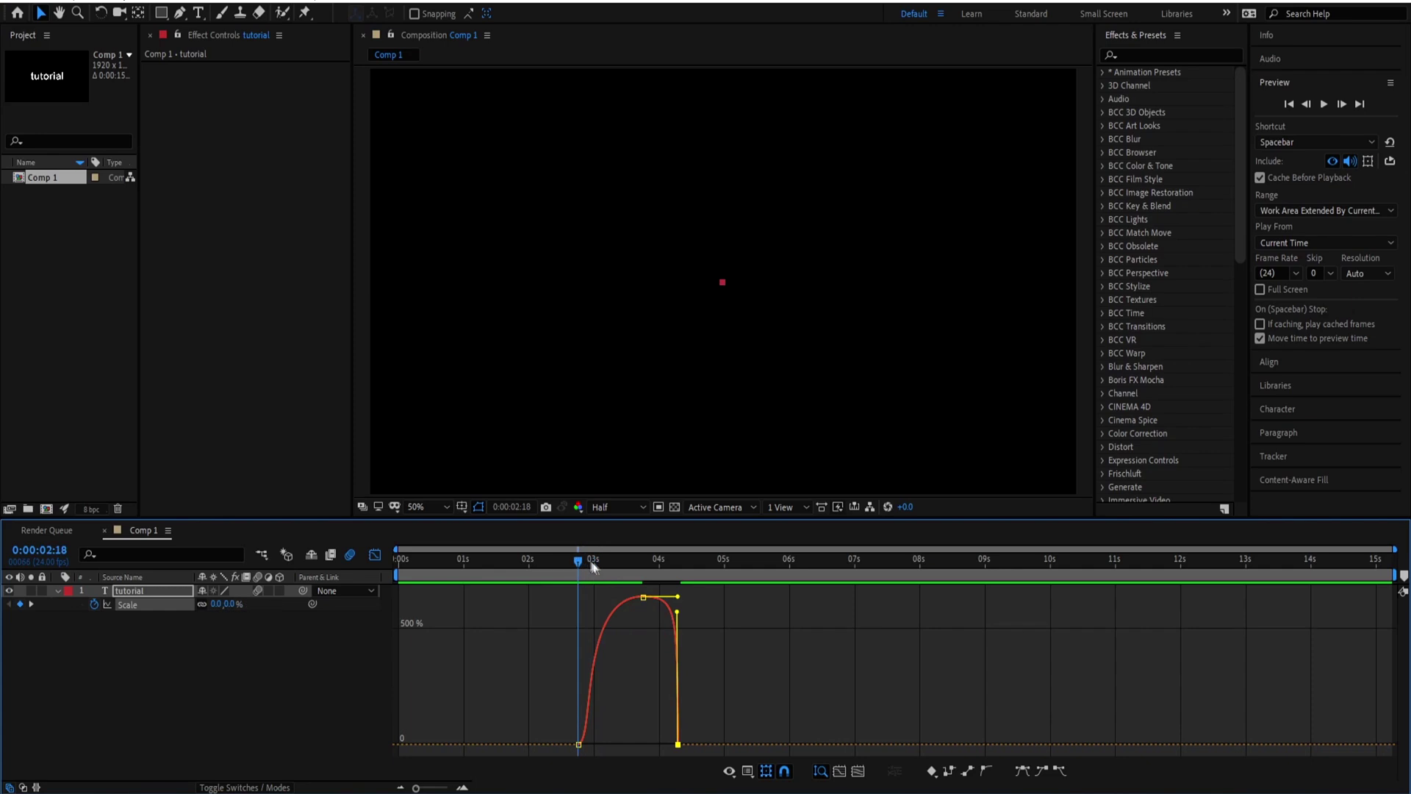
pyautogui.click(568, 581)
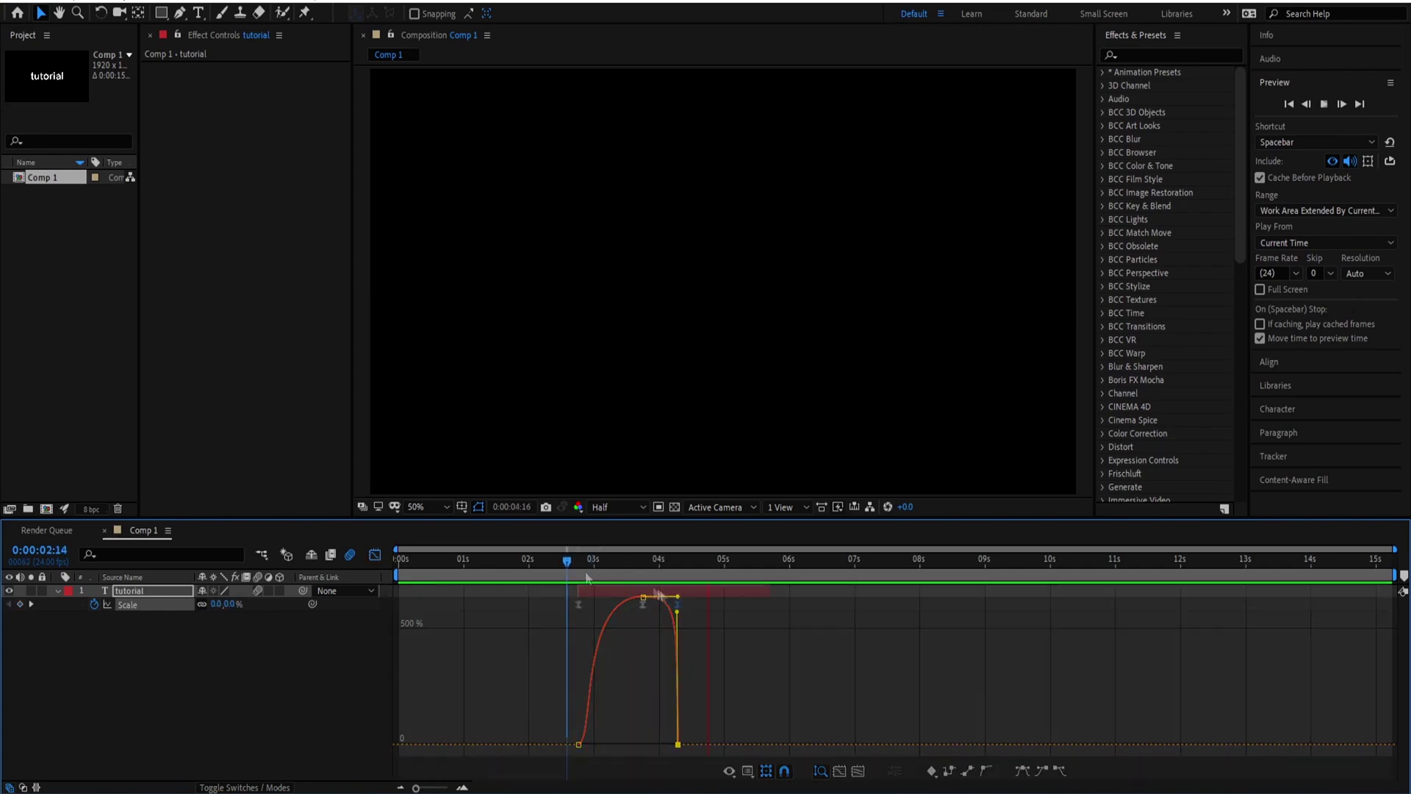
# Step: Trim the end of the tutorial text layer to its last scale keyframe at 0:00:04:07
pyautogui.moveTo(579, 572); pyautogui.dragTo(677, 577)
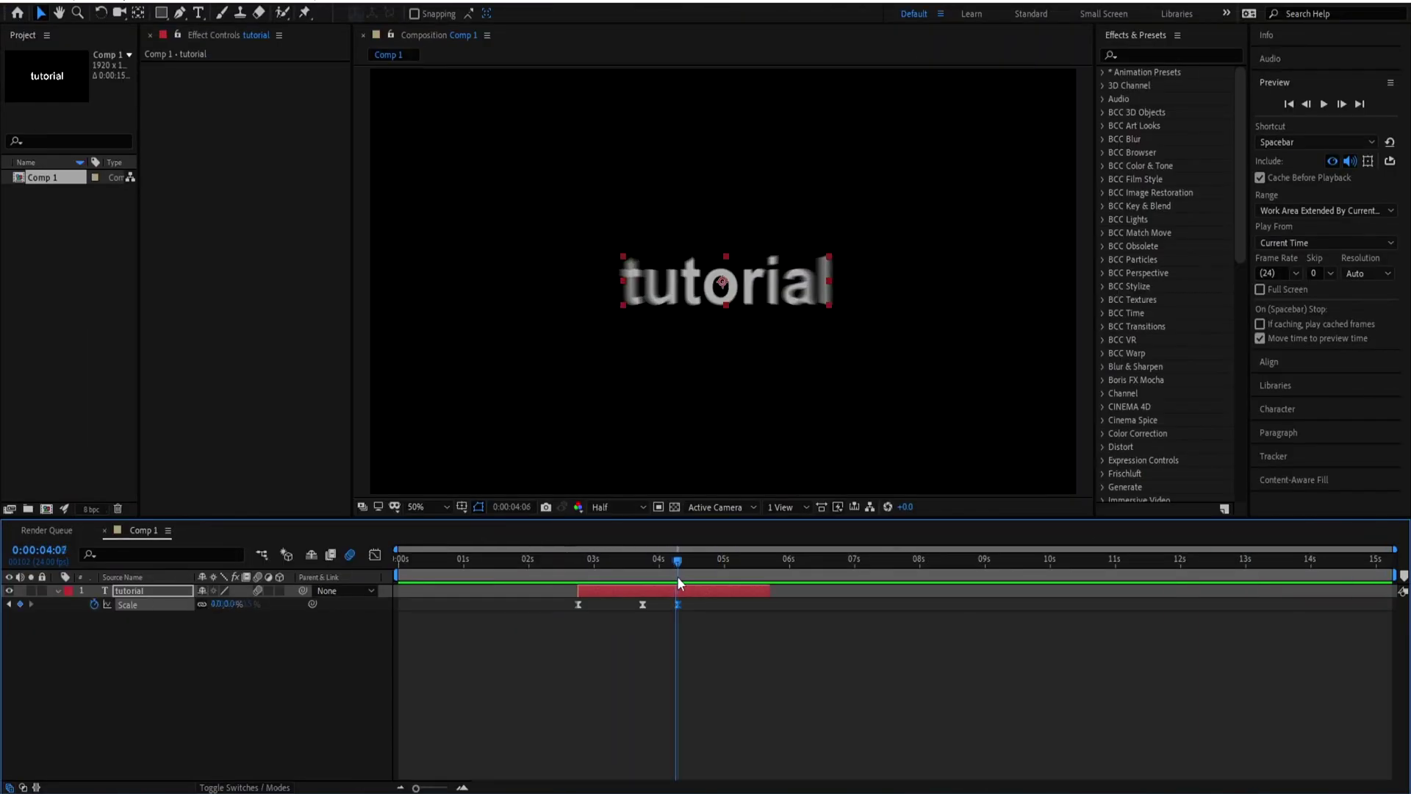
pyautogui.click(678, 592)
pyautogui.hotkey('alt', ']')
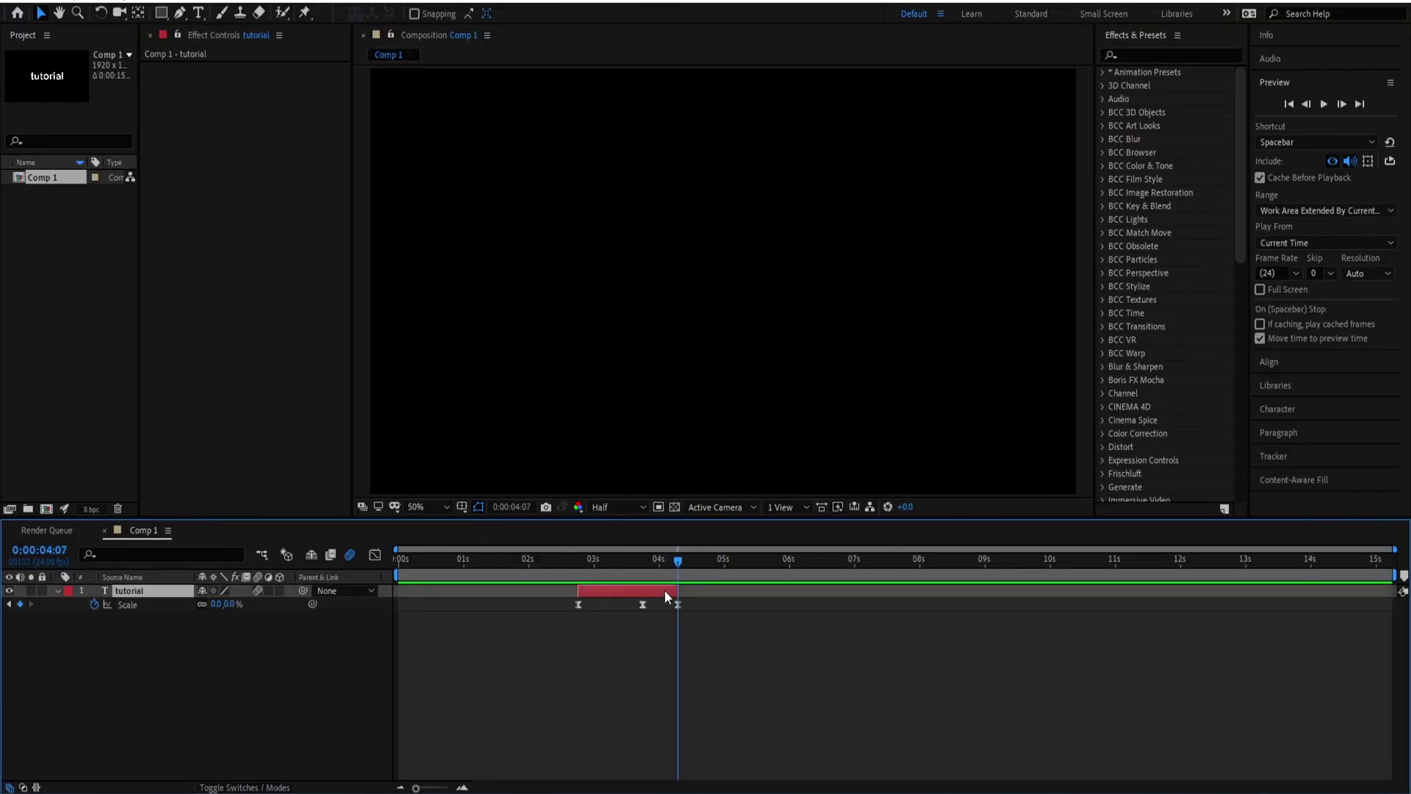
# Step: Duplicate the tutorial layer, starting the copy at 0:00:04:07 and shifting the original about one second earlier
pyautogui.hotkey('ctrl', 'd')
pyautogui.moveTo(664, 590); pyautogui.dragTo(725, 594)
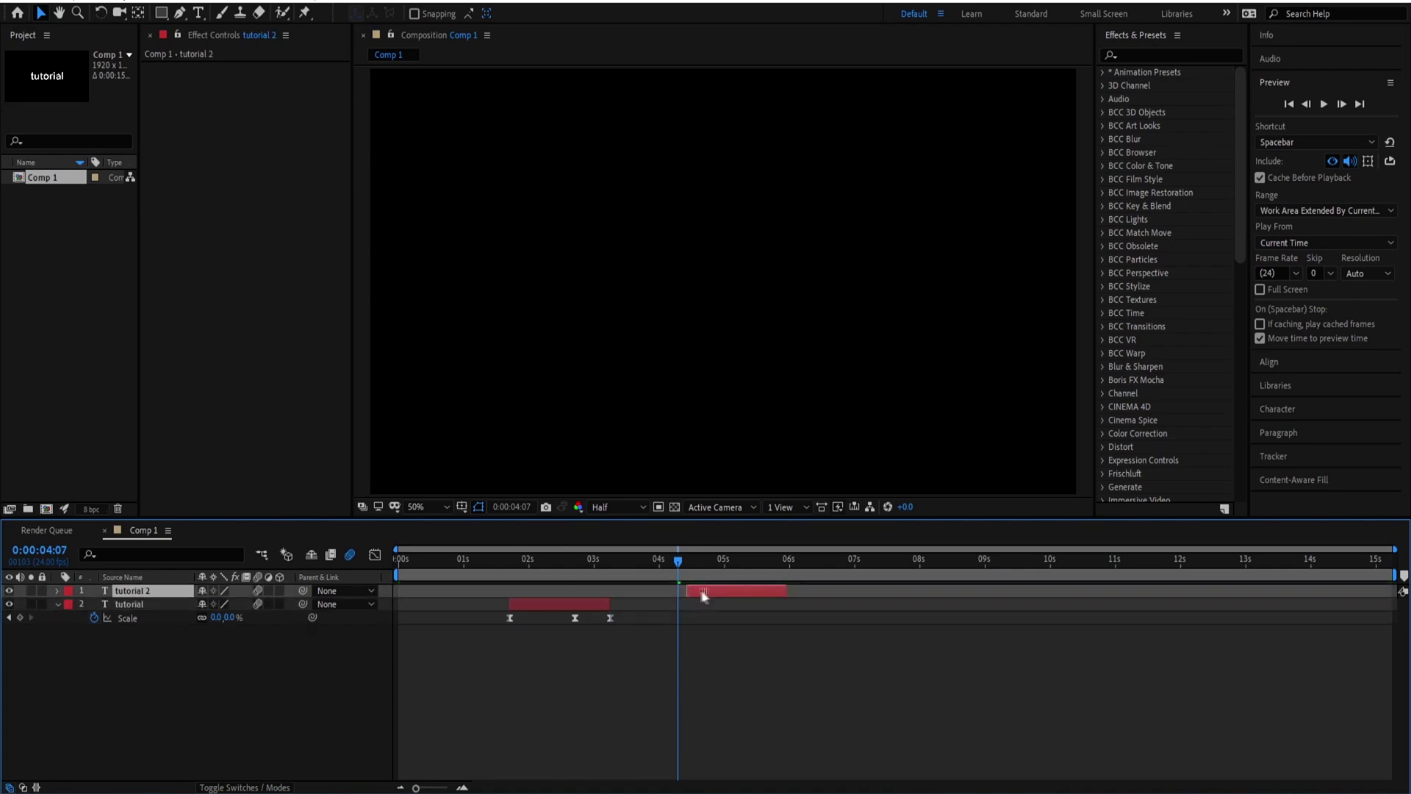
pyautogui.moveTo(702, 592); pyautogui.dragTo(694, 591)
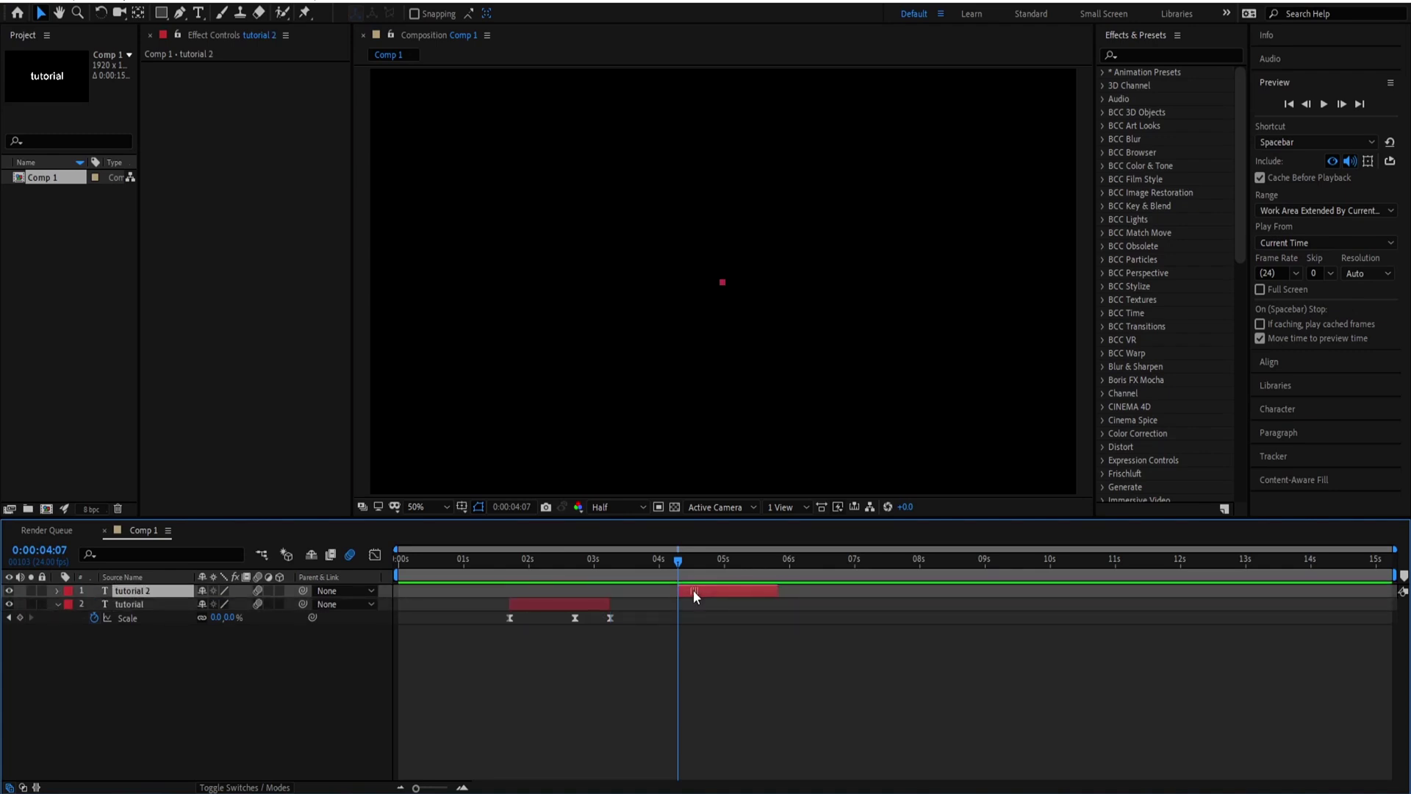
# Step: Lengthen the outgoing handle of the duplicate layer's first scale keyframe in the Graph Editor and preview the animation
pyautogui.press('u')
pyautogui.click(677, 604)
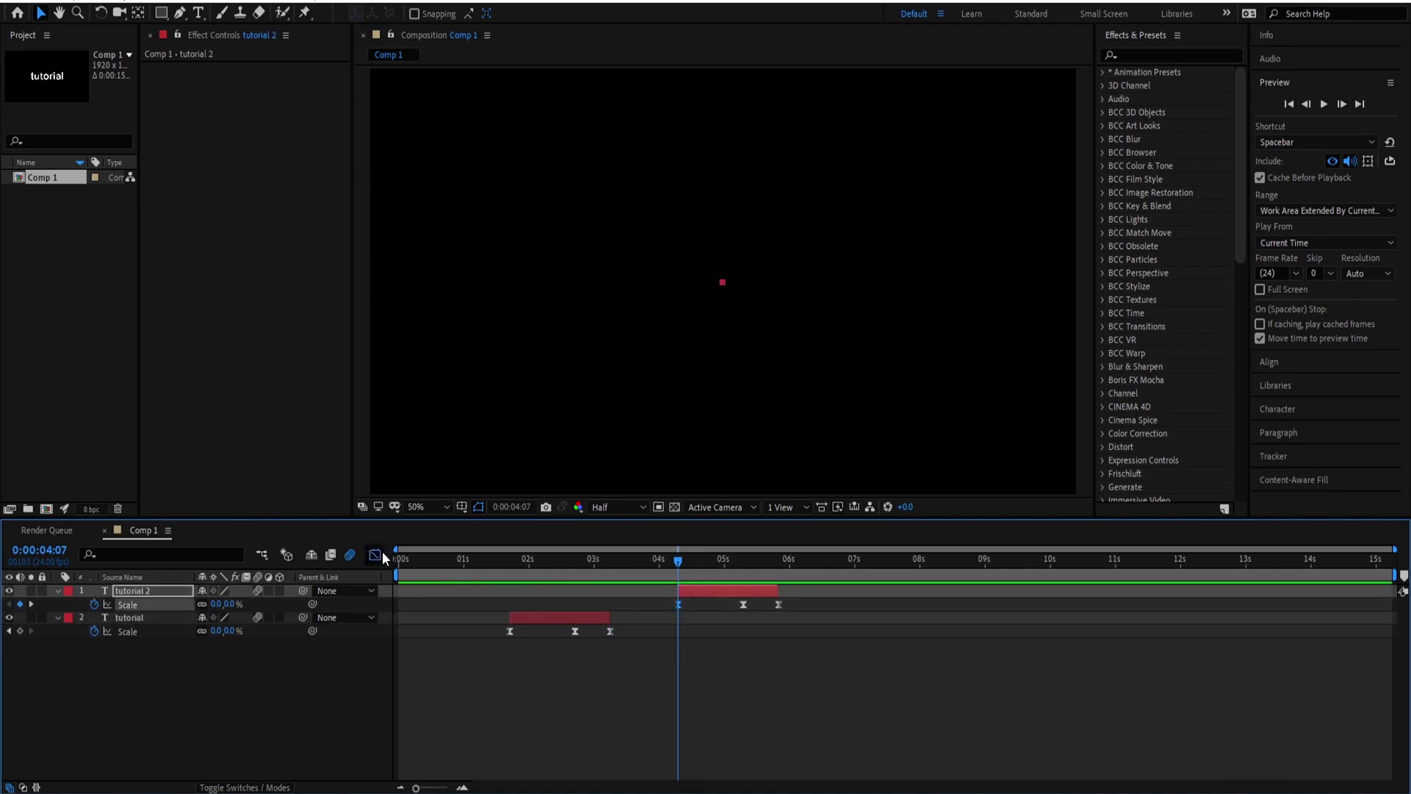
pyautogui.click(375, 555)
pyautogui.moveTo(695, 744); pyautogui.dragTo(709, 747)
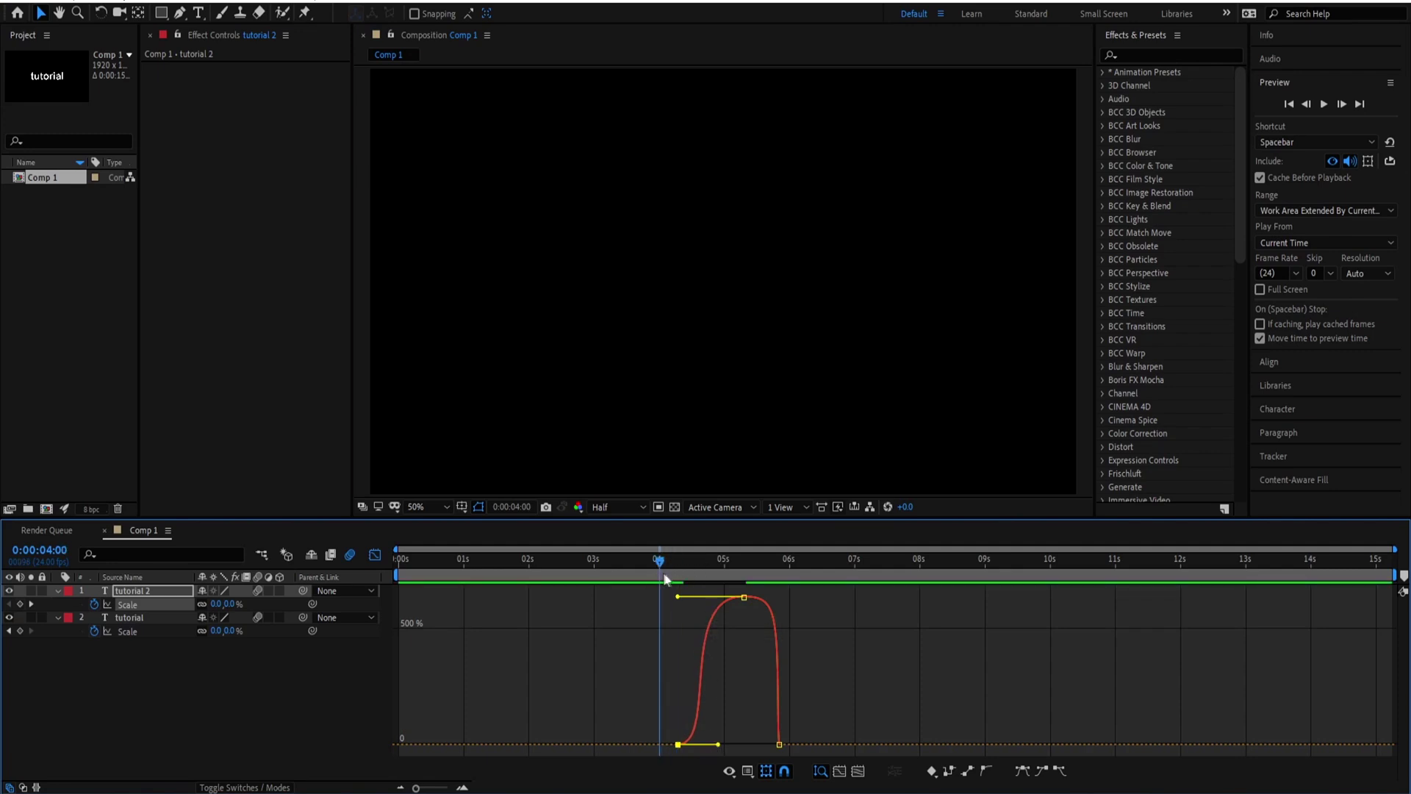
pyautogui.press('space')
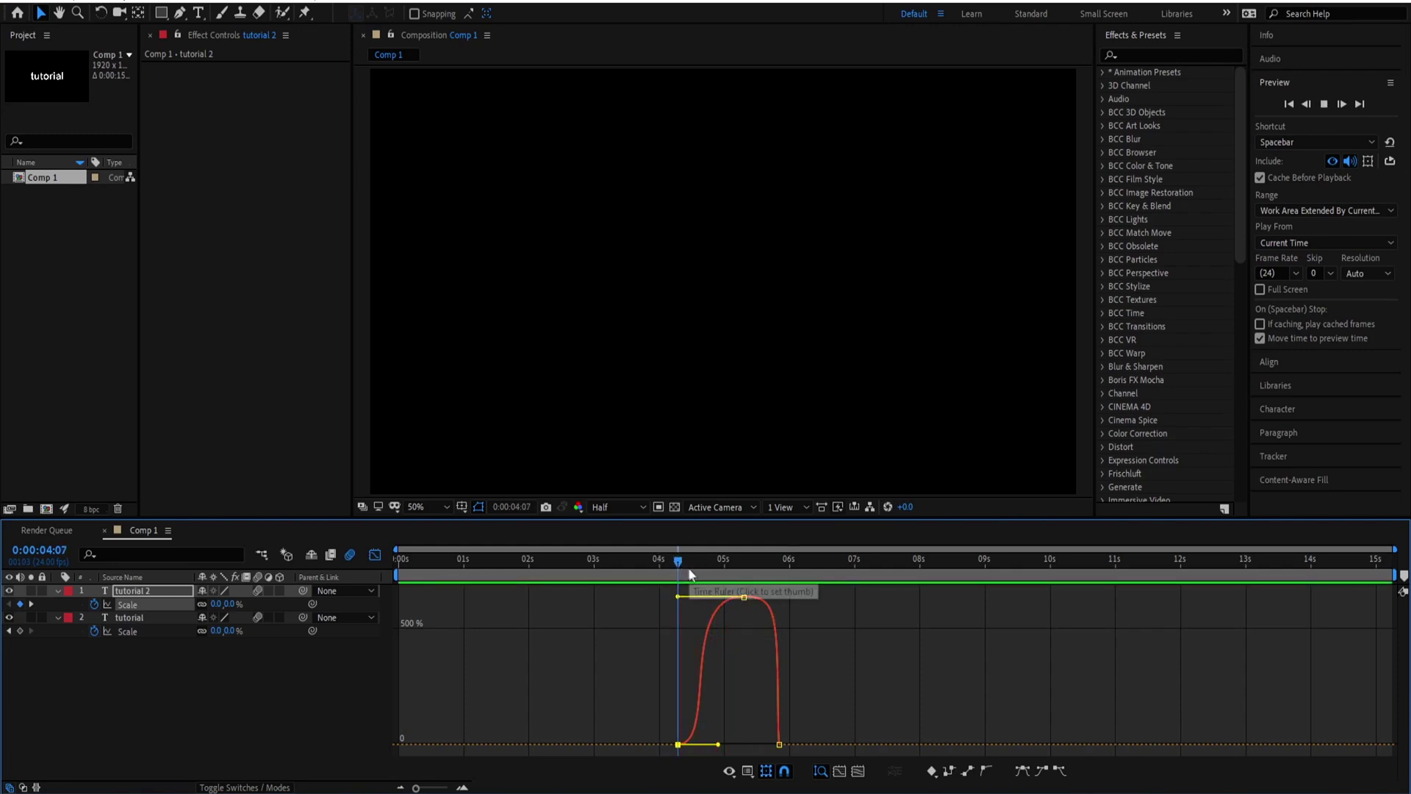
pyautogui.press('space')
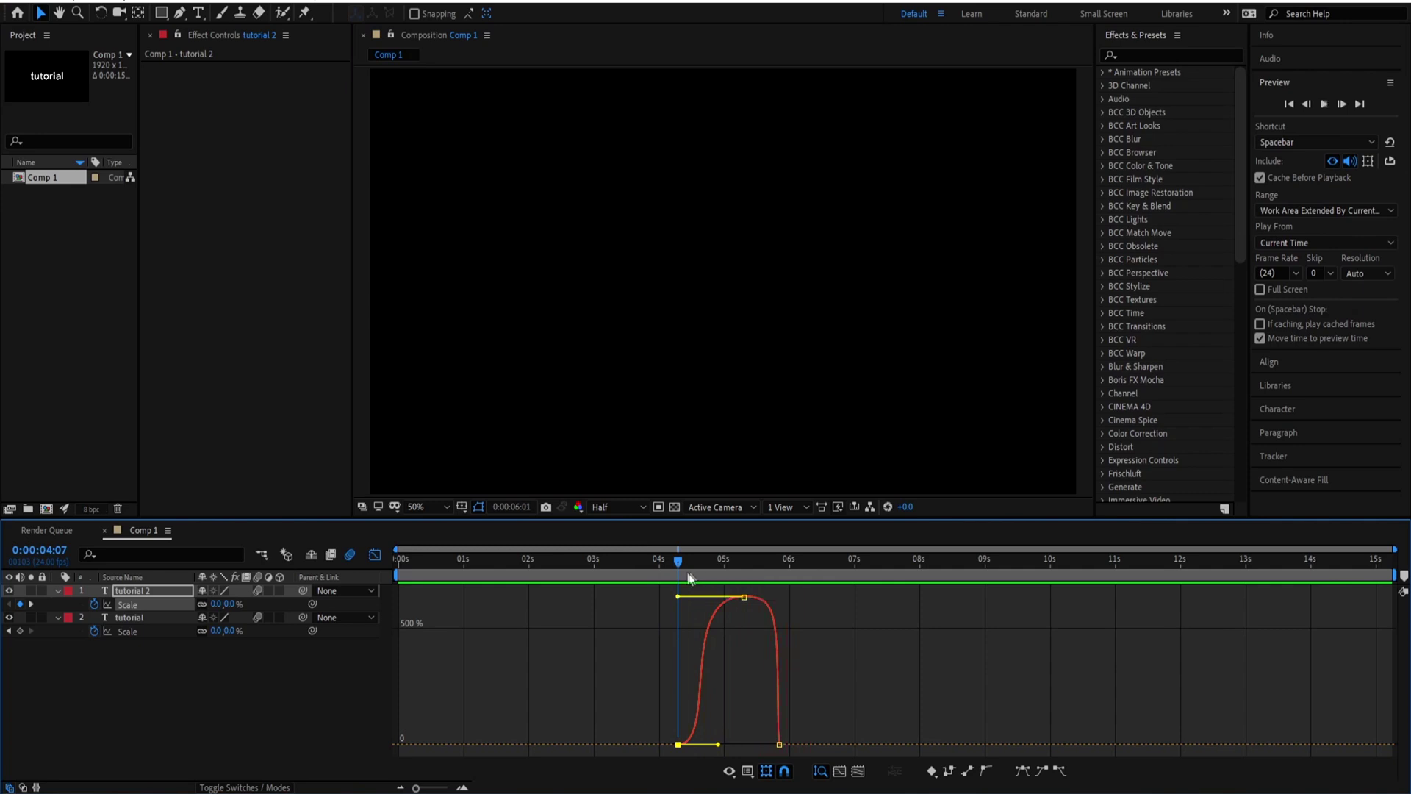
pyautogui.press('space')
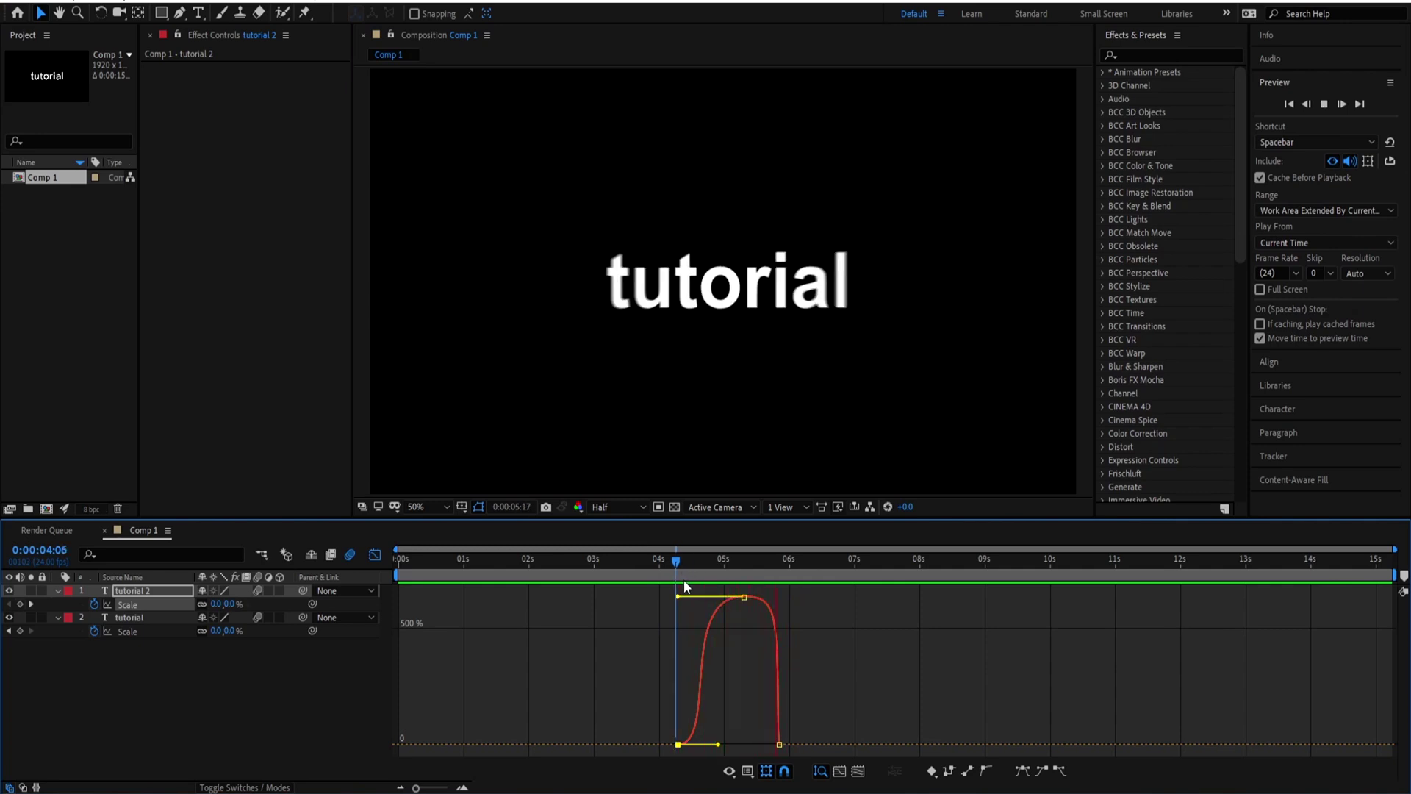
pyautogui.press('space')
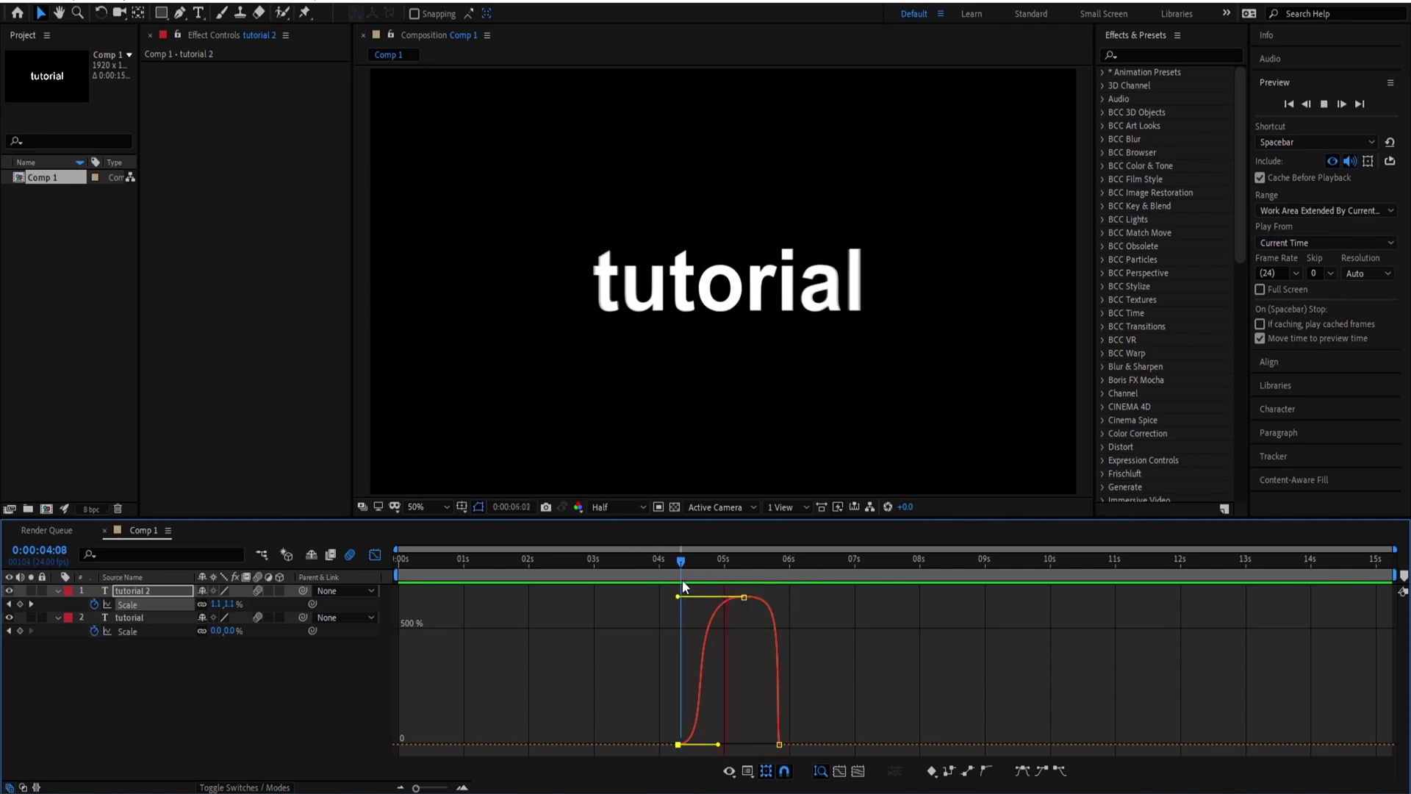
# Step: Return to the keyframe view and keyframe the duplicate layer's rotation at 0° on 0:00:04:07 and 3° on 0:00:04:11
pyautogui.click(373, 554)
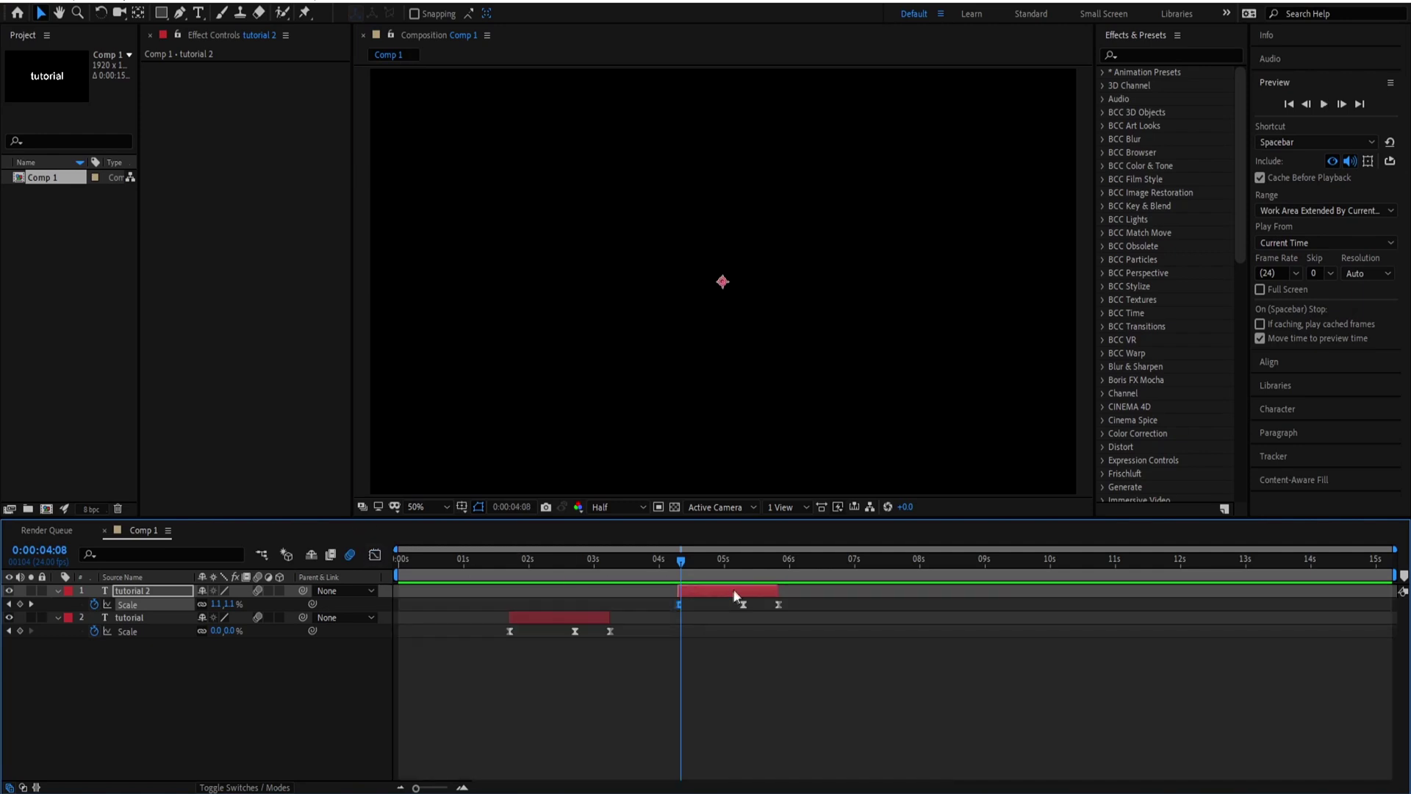
pyautogui.moveTo(694, 569)
pyautogui.mouseDown()
pyautogui.moveTo(724, 566)
pyautogui.moveTo(677, 569)
pyautogui.mouseUp()
pyautogui.press('r')
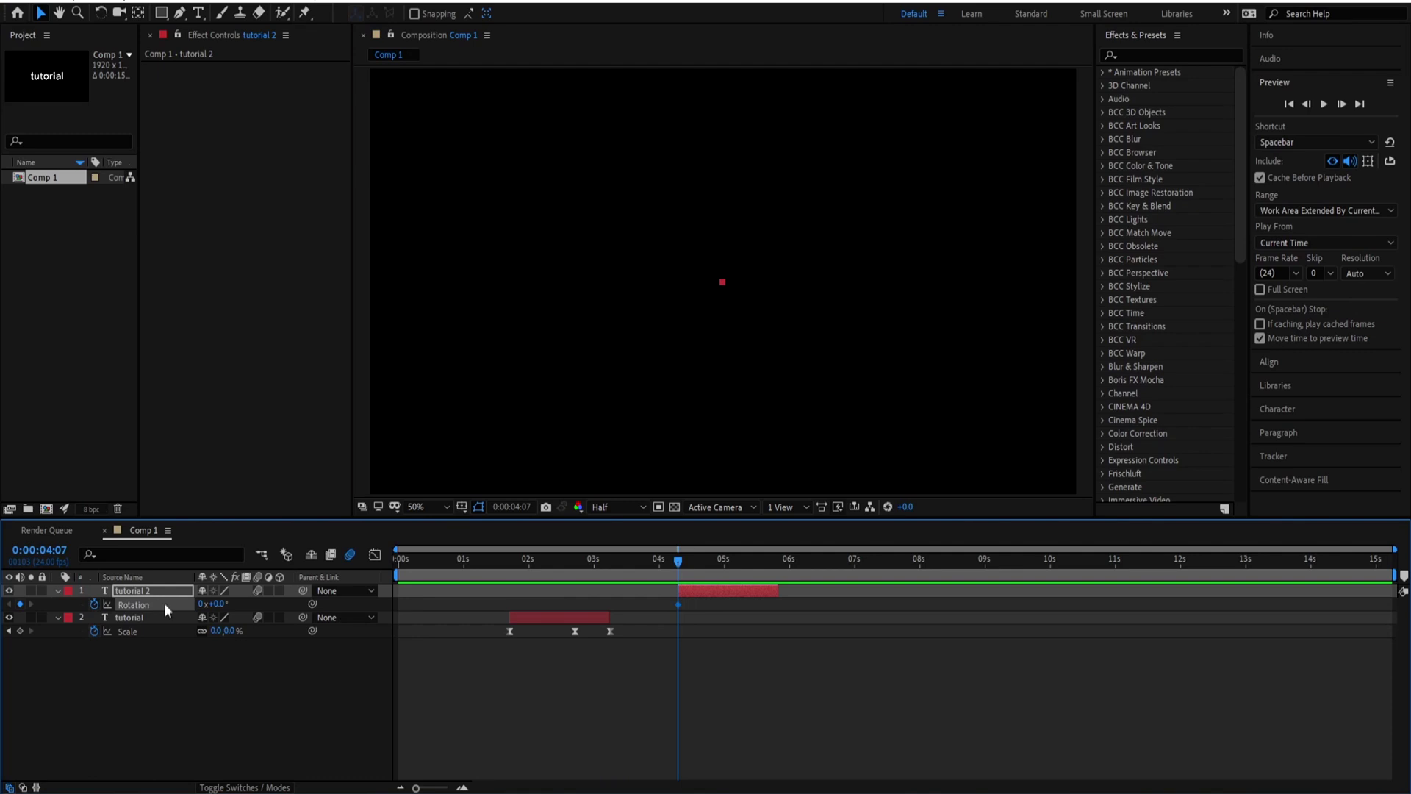
pyautogui.moveTo(678, 562); pyautogui.dragTo(689, 563)
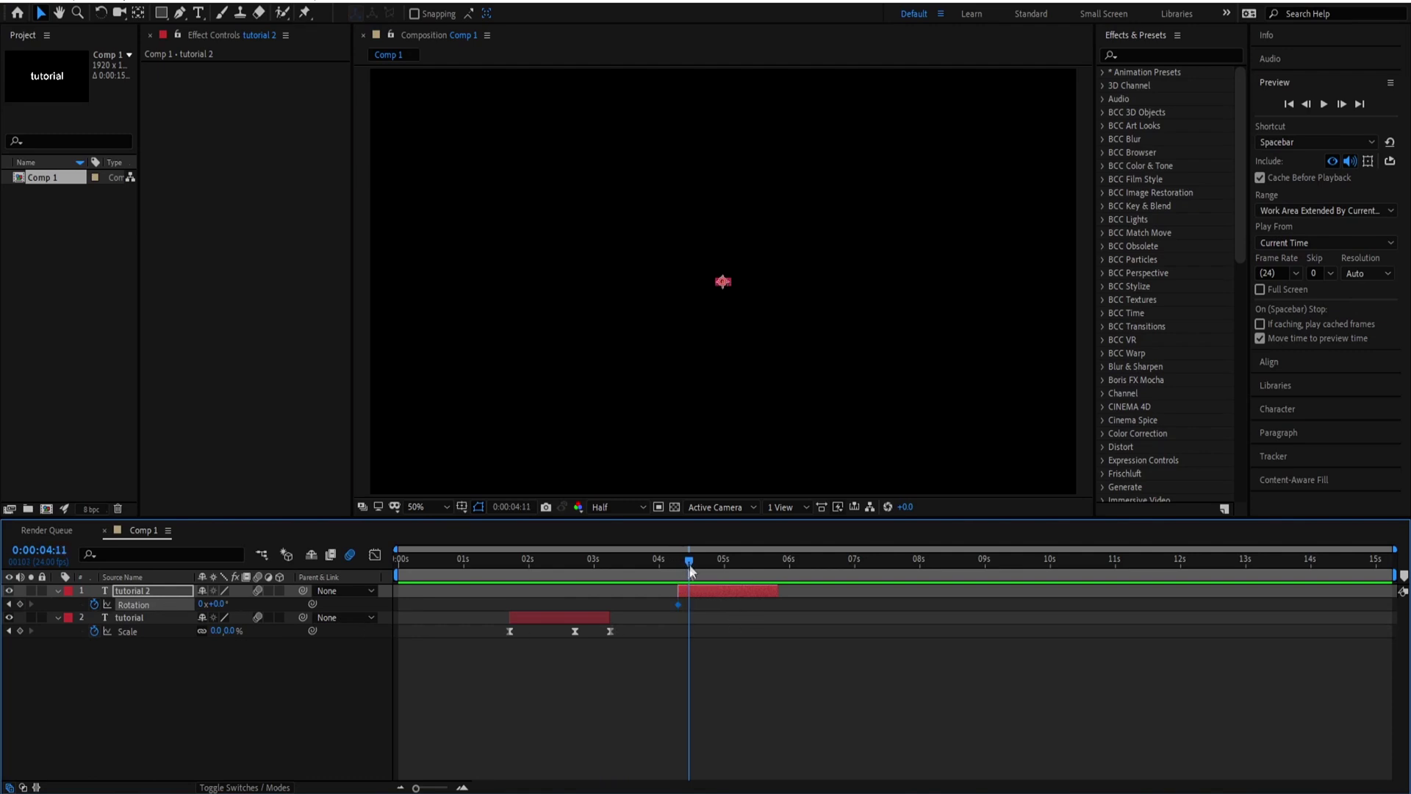
pyautogui.write('3')
pyautogui.press('Return')
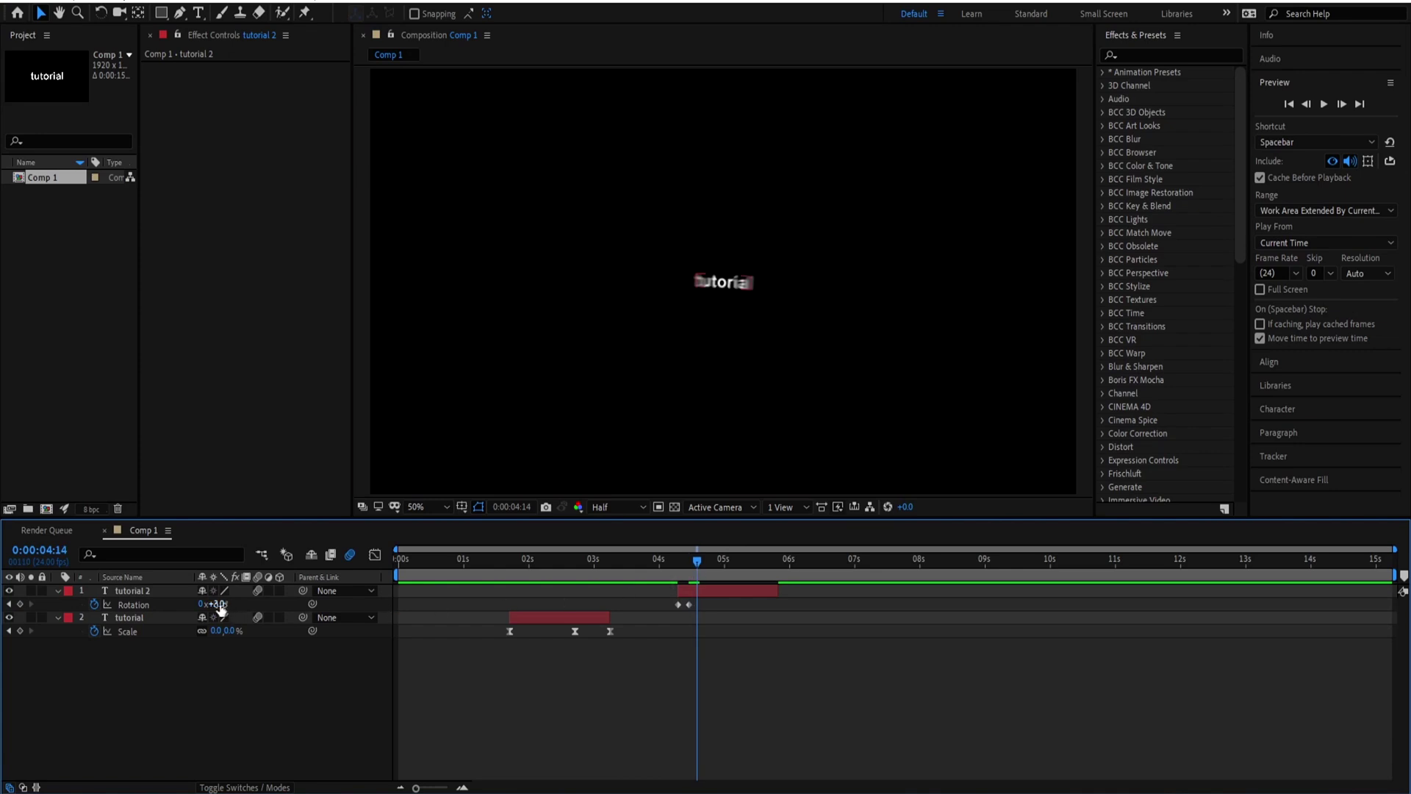
# Step: Add rotation keyframes of -2.5° at 0:00:04:14 and 2° at about 0:00:04:17 on the duplicate layer
pyautogui.write('-2.5')
pyautogui.press('Return')
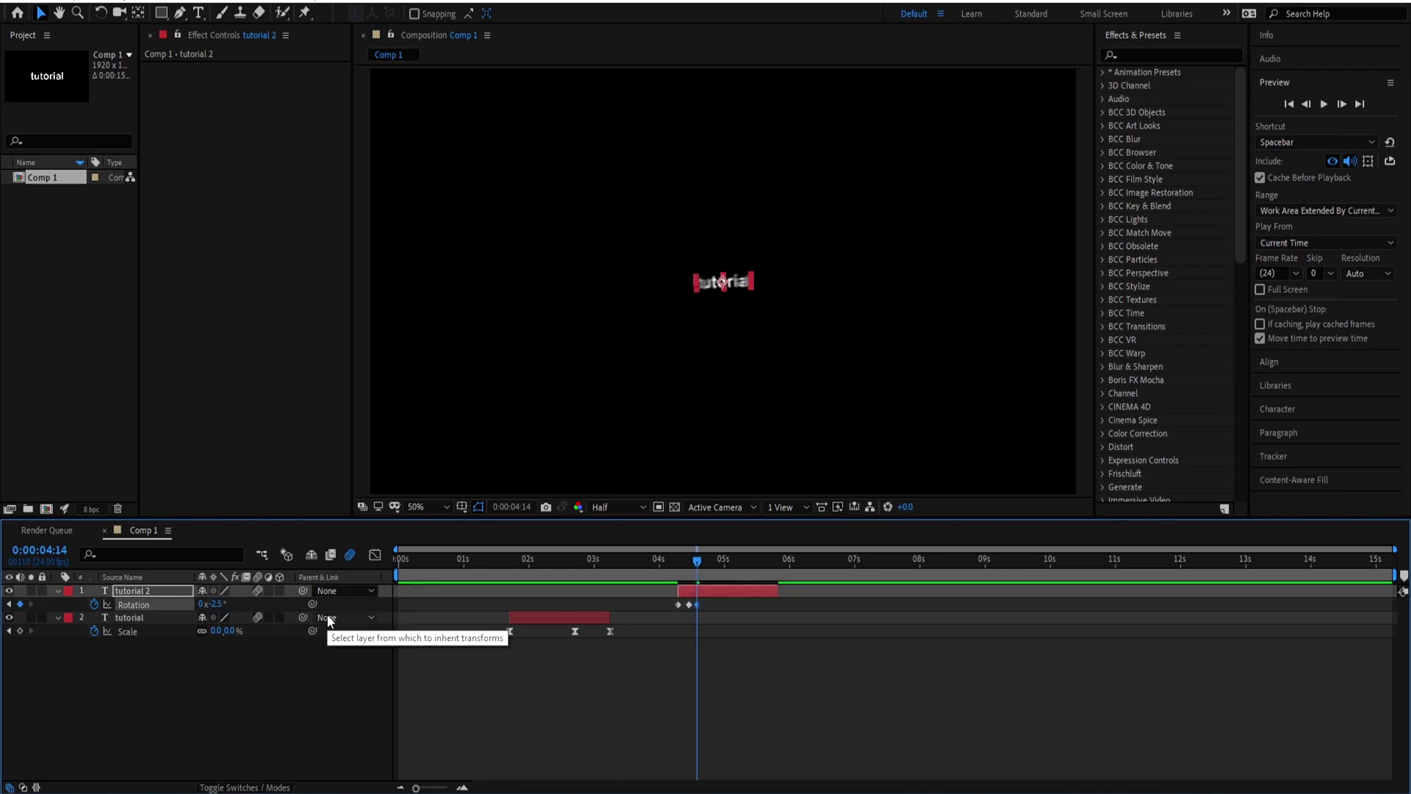
pyautogui.click(702, 562)
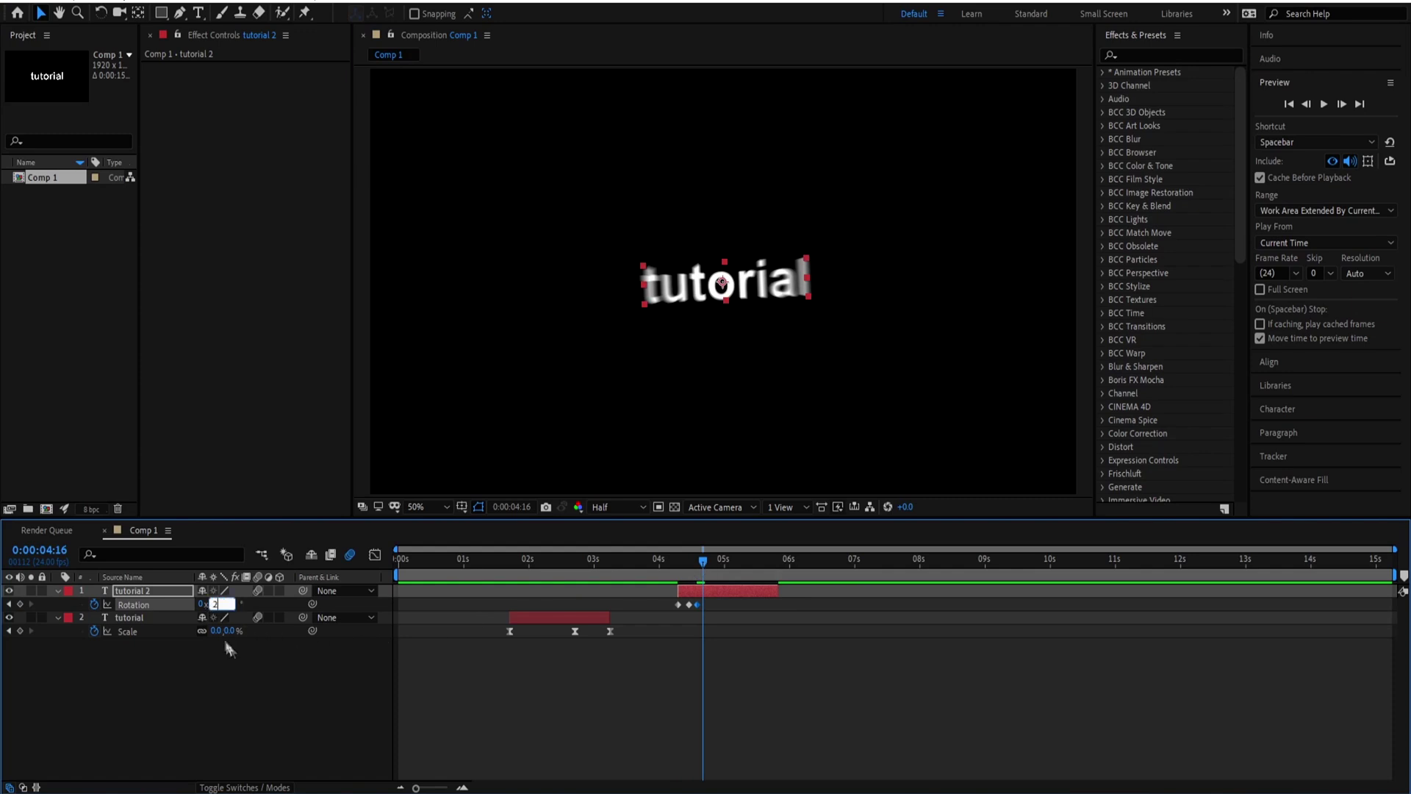
pyautogui.write('2')
pyautogui.press('Return')
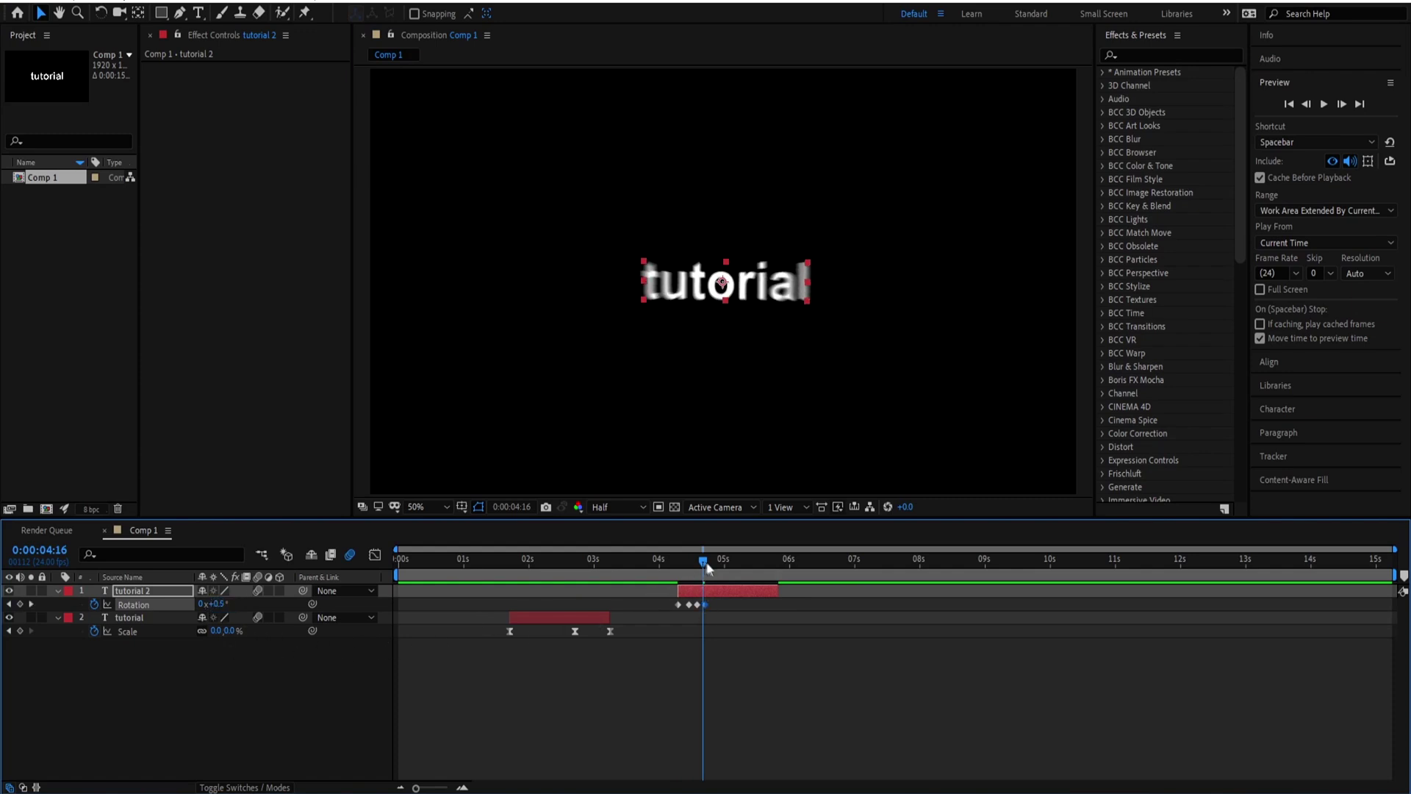
# Step: Add rotation keyframes of -1° at 0:00:04:20 and 0° at 0:00:05:01 to settle the wobble
pyautogui.click(715, 564)
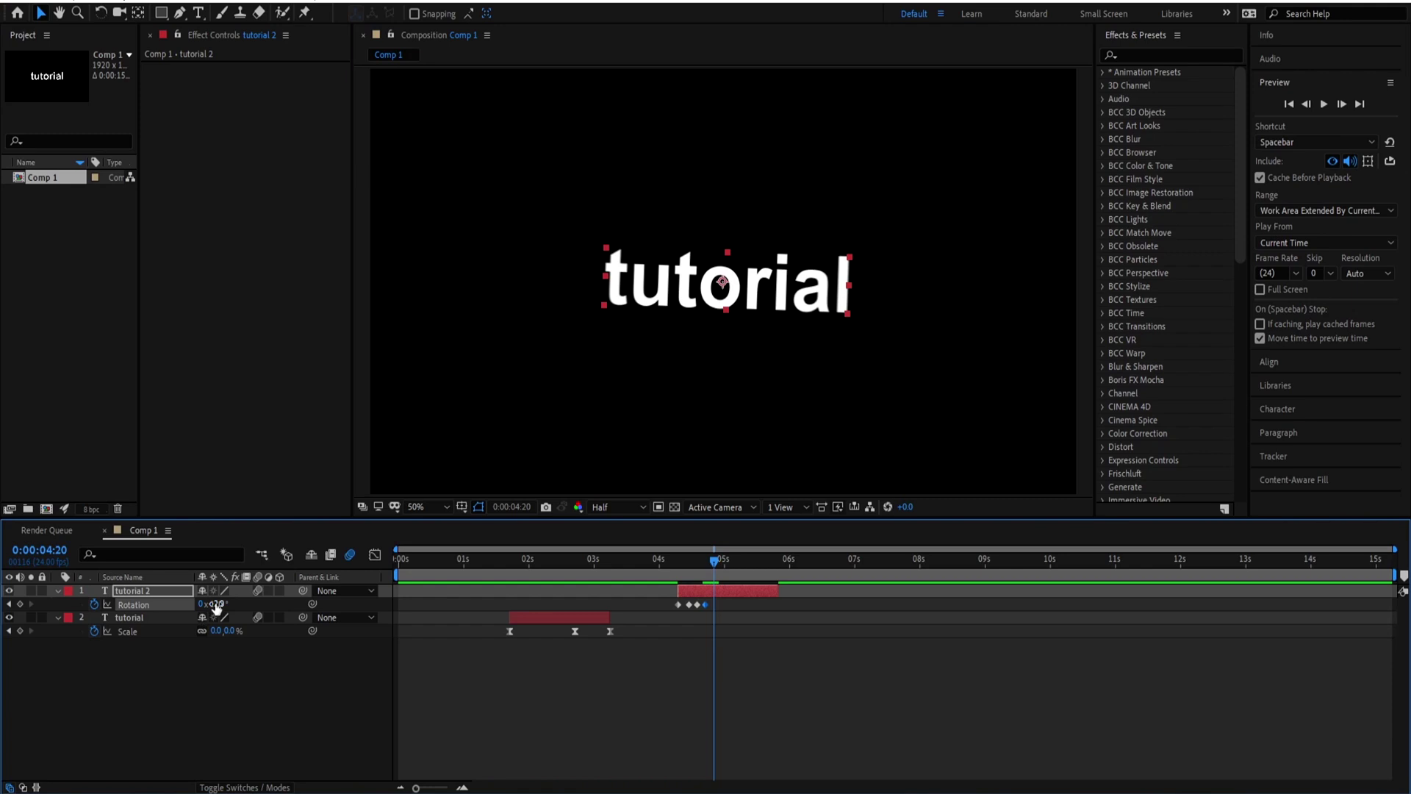
pyautogui.write('-1')
pyautogui.press('Return')
pyautogui.moveTo(713, 573); pyautogui.dragTo(638, 610)
pyautogui.write('0x')
pyautogui.press('Return')
# Step: Apply Easy Ease to all rotation keyframes of the duplicate layer and preview the wobble from 0:00:03:21
pyautogui.rightClick(672, 607)
pyautogui.moveTo(742, 596)
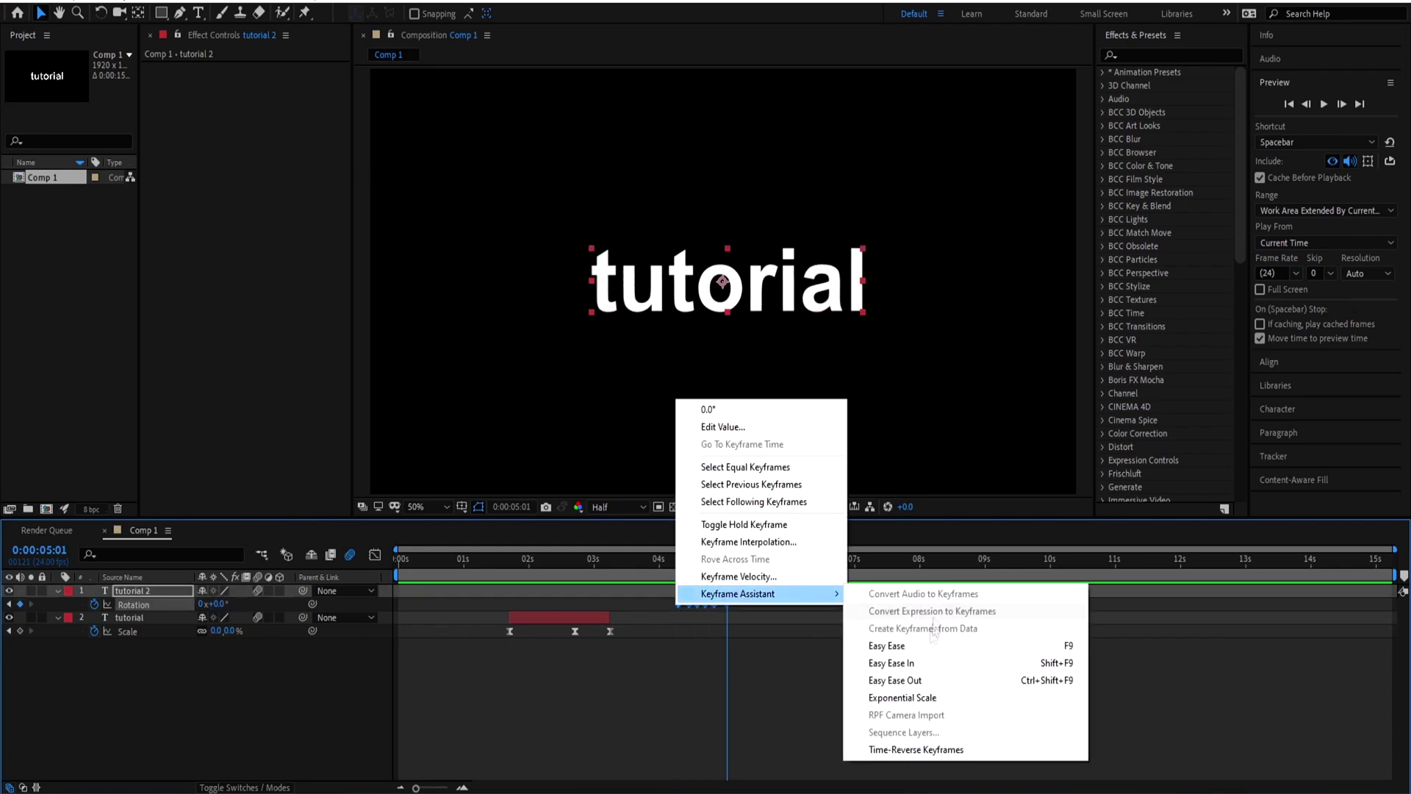
pyautogui.click(913, 554)
pyautogui.click(691, 570)
pyautogui.moveTo(691, 571)
pyautogui.mouseDown()
pyautogui.moveTo(677, 570)
pyautogui.moveTo(711, 571)
pyautogui.mouseUp()
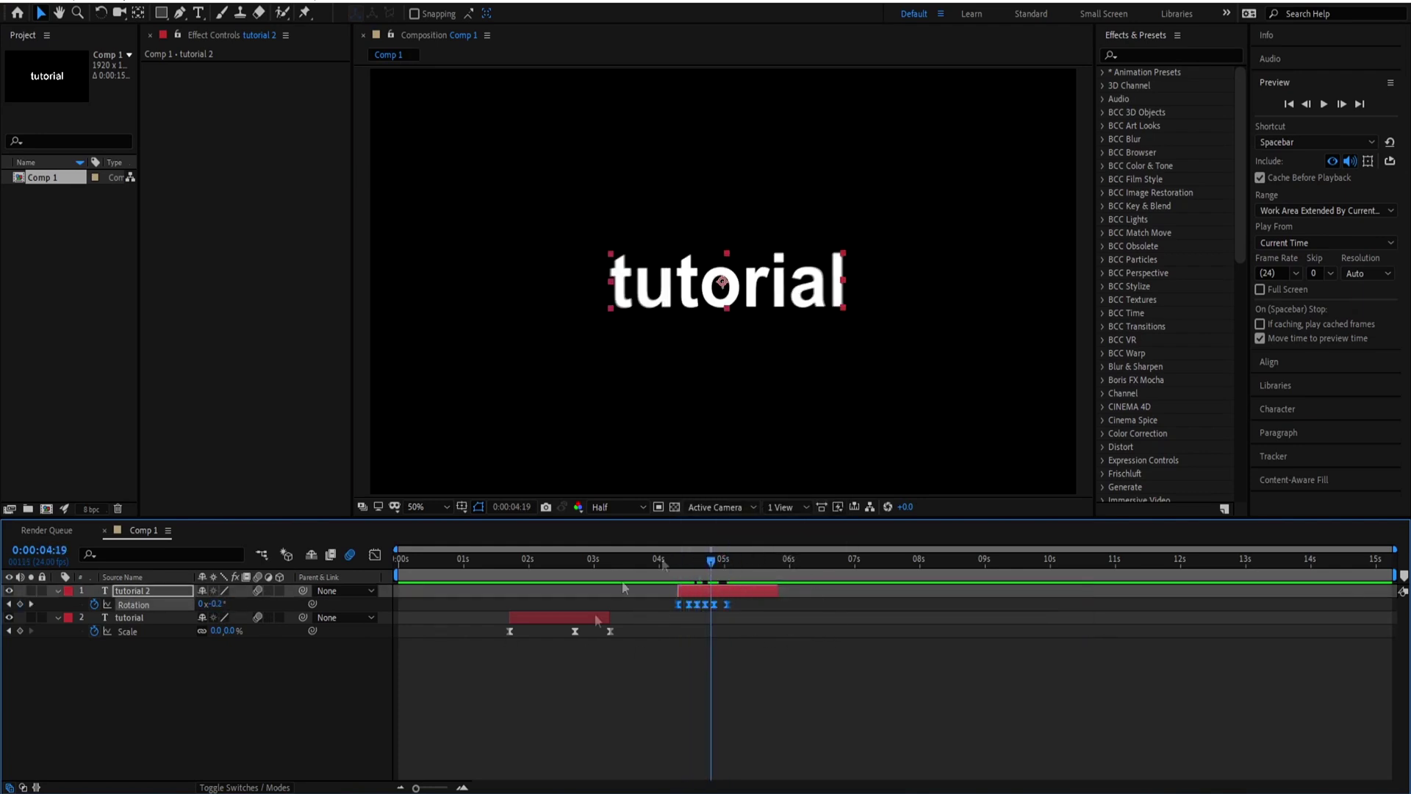
pyautogui.click(651, 557)
pyautogui.press('space')
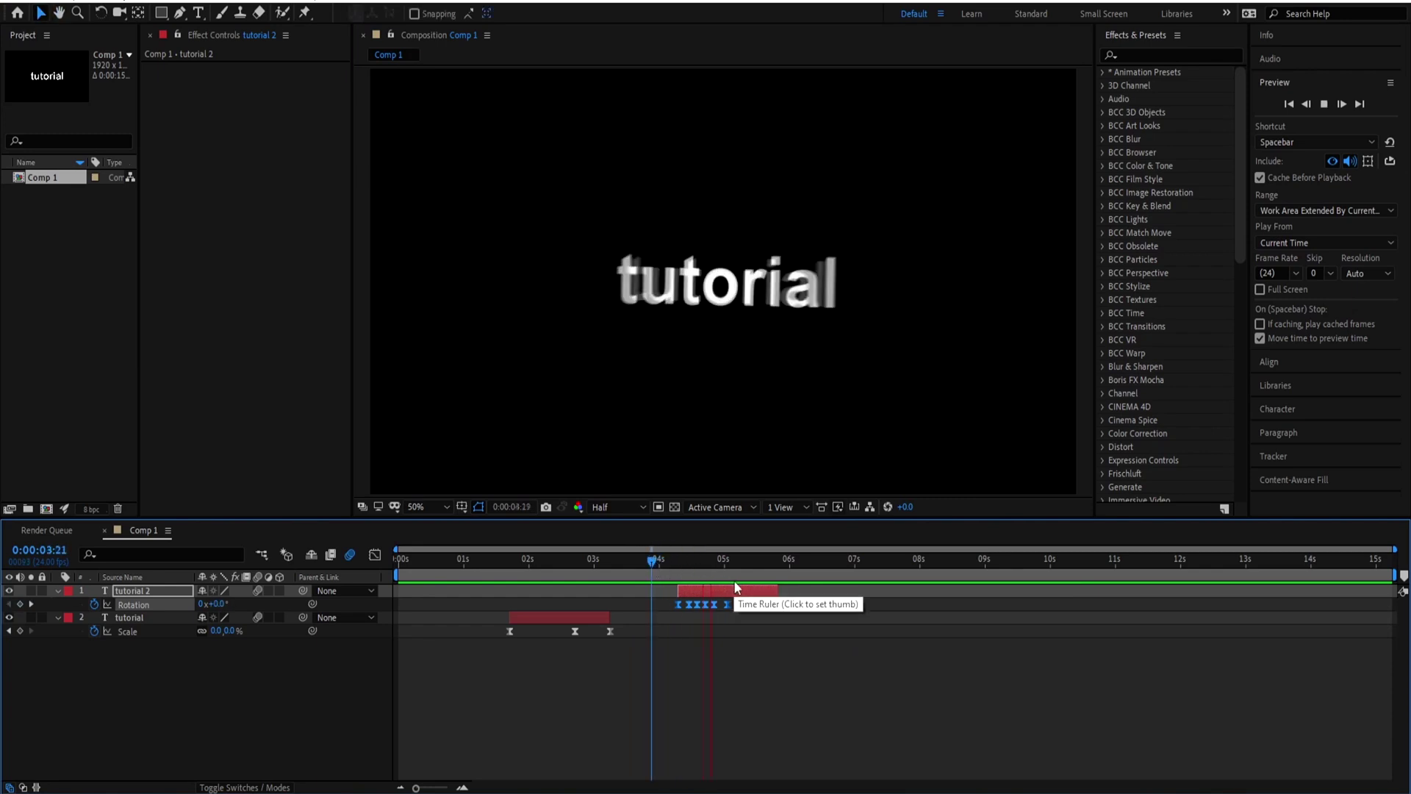
pyautogui.press('space')
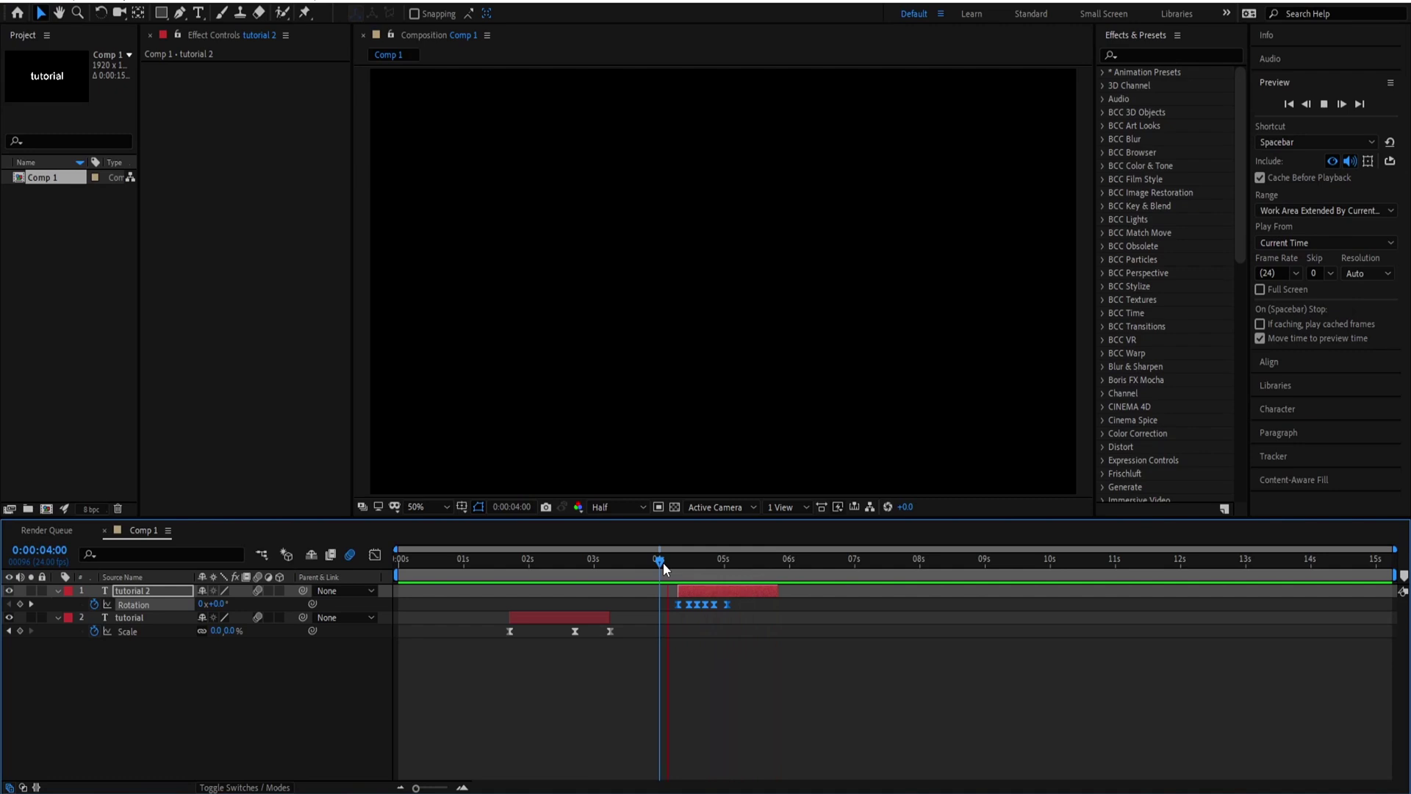
pyautogui.moveTo(668, 562); pyautogui.dragTo(742, 558)
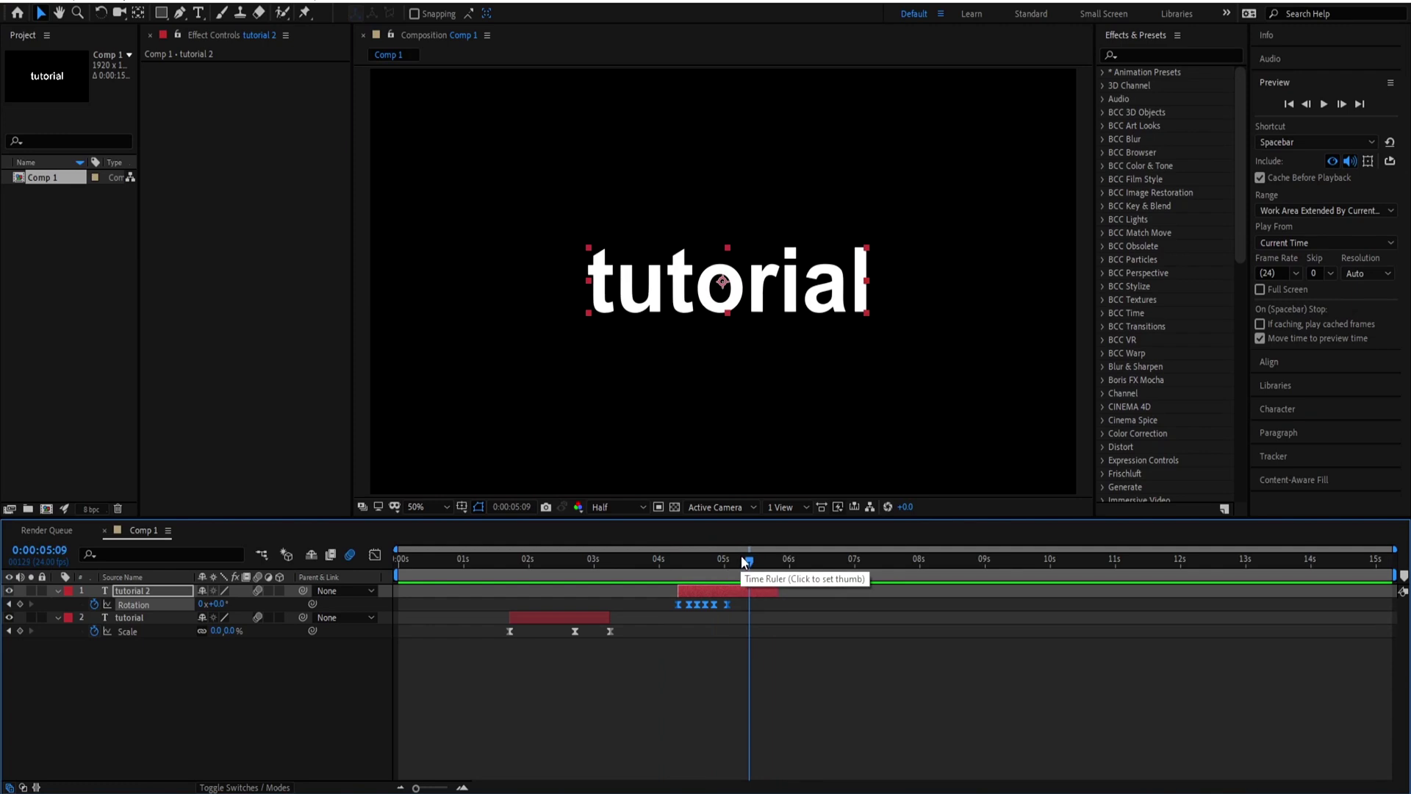